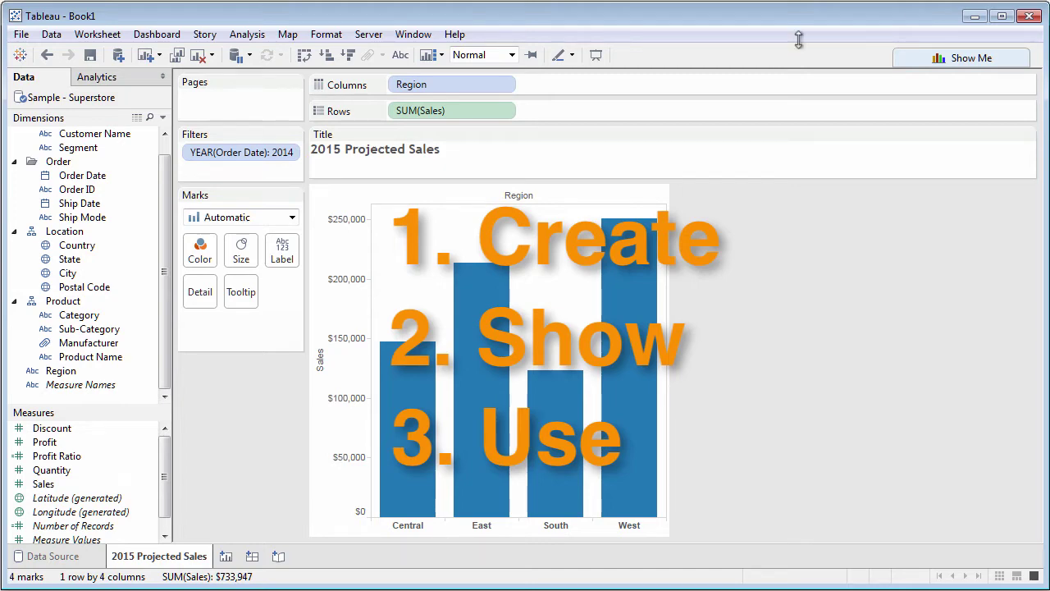
Start a parameter from the Segment field, then cancel it without creating it
right_click(118, 150)
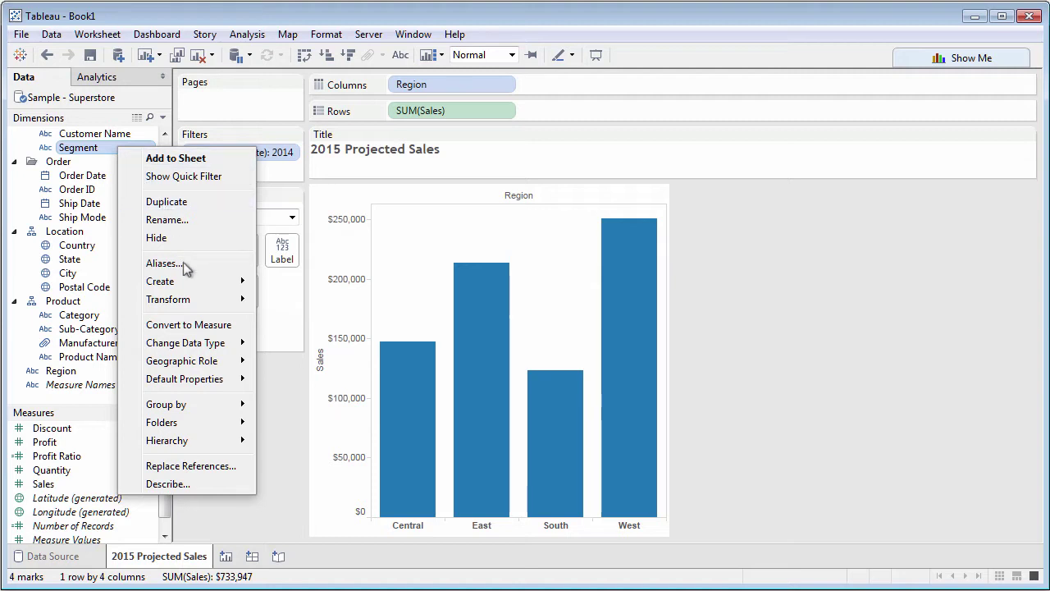
mouse_move(188, 280)
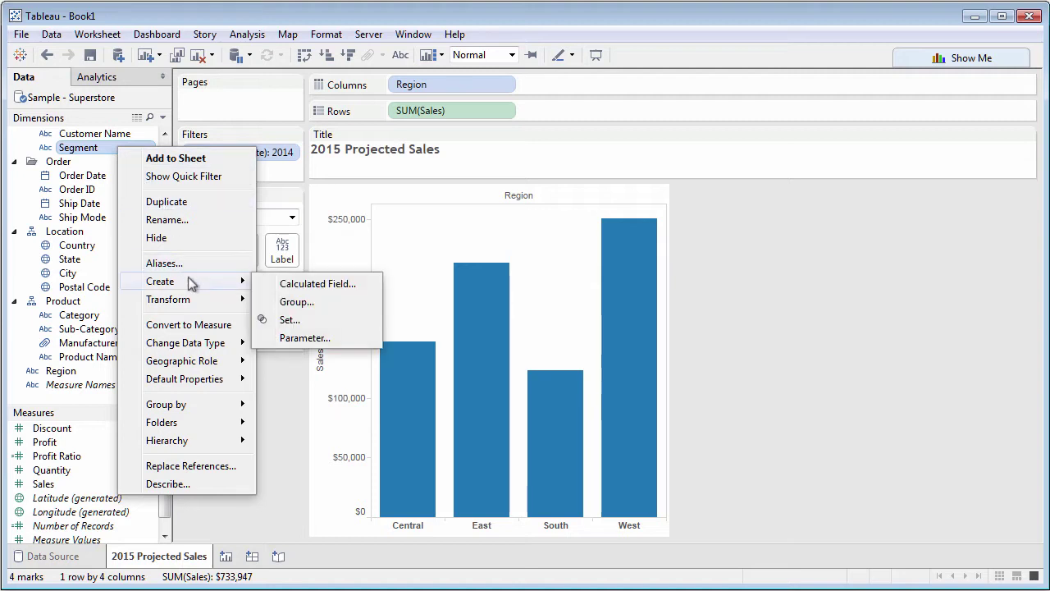
click(302, 338)
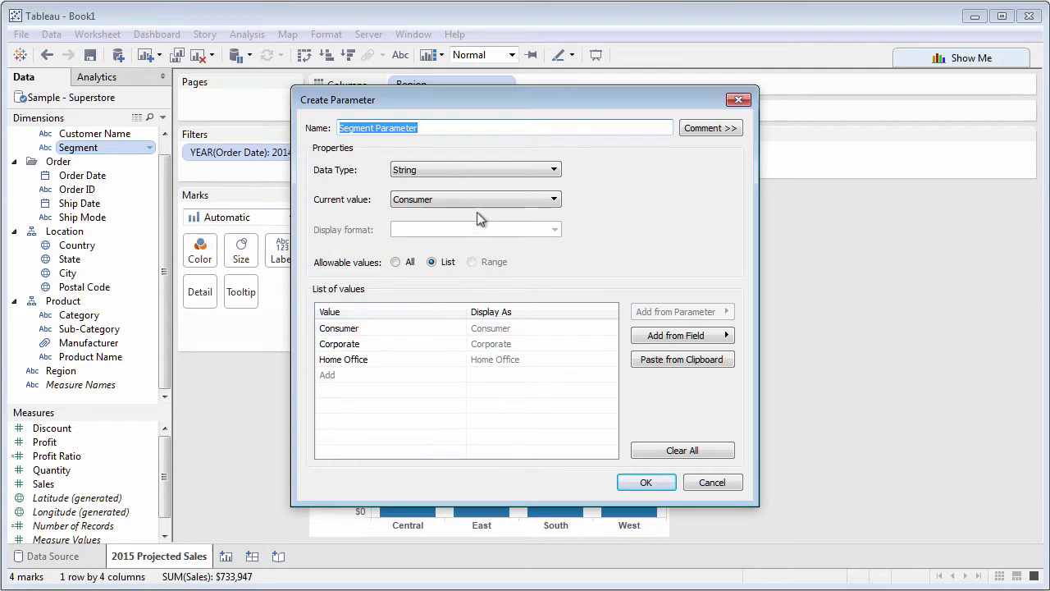
click(710, 482)
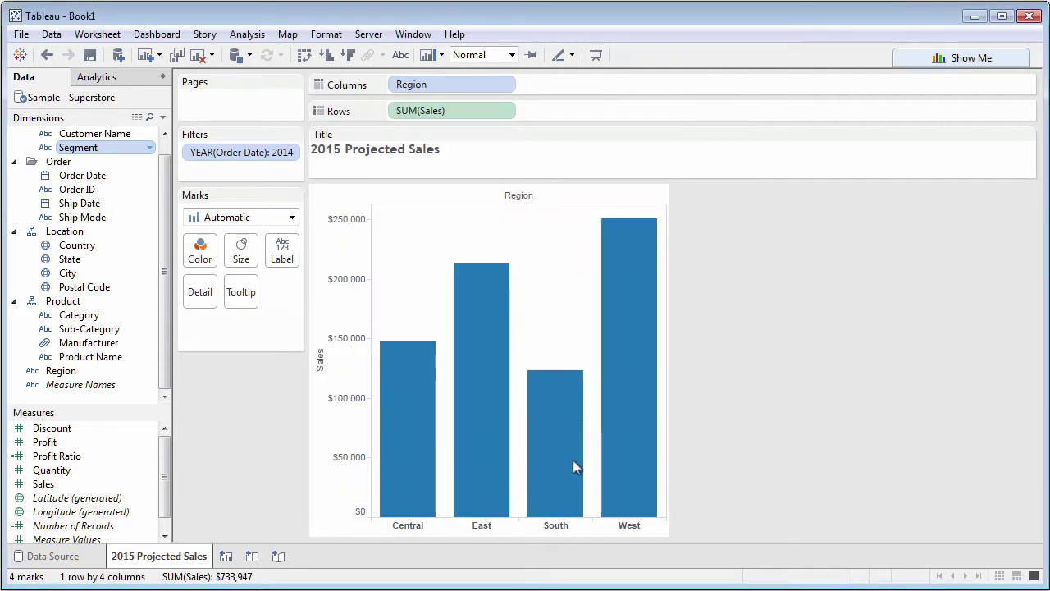
Create a new blank parameter named 'Percent Change' with Float data type
right_click(93, 394)
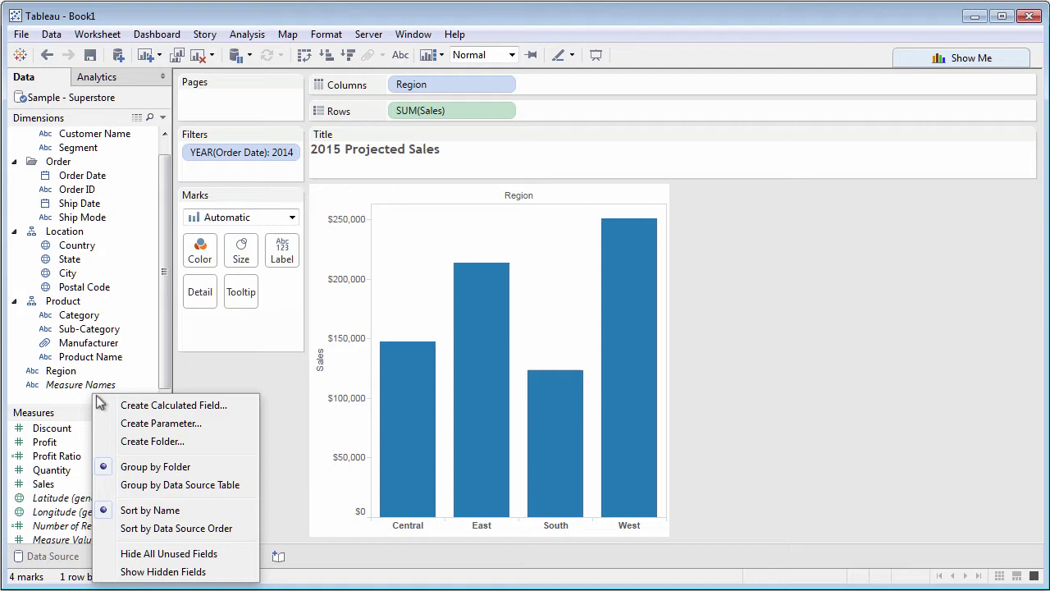
click(144, 424)
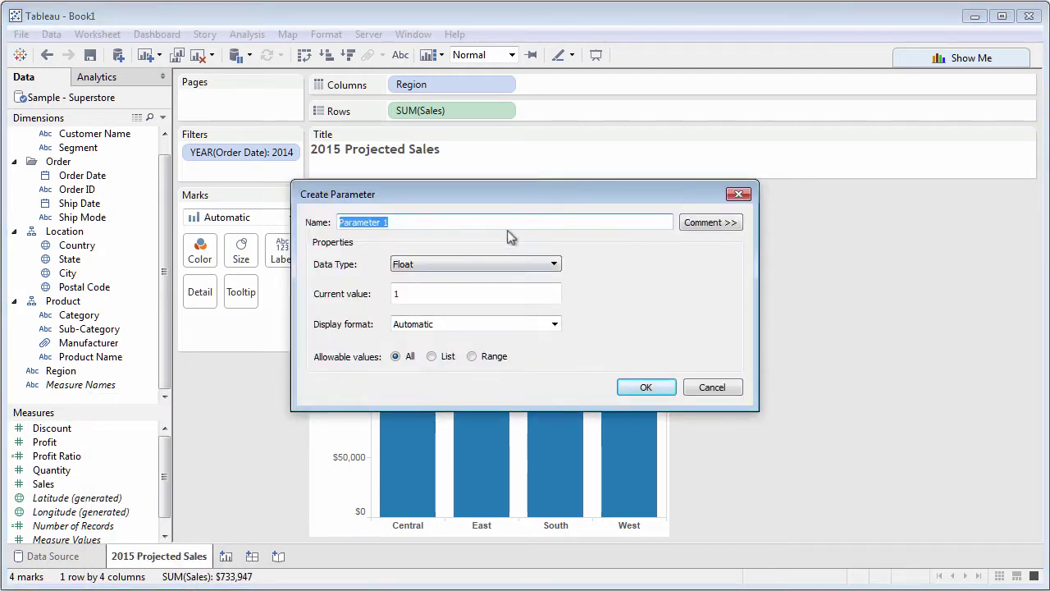
text(Perc)
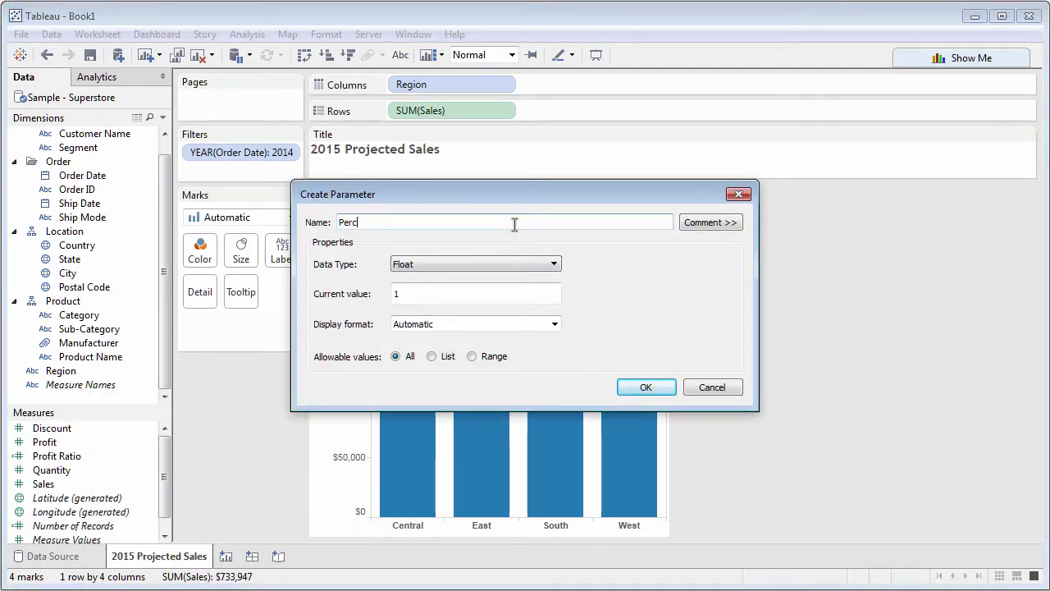
text(ent Change)
click(504, 265)
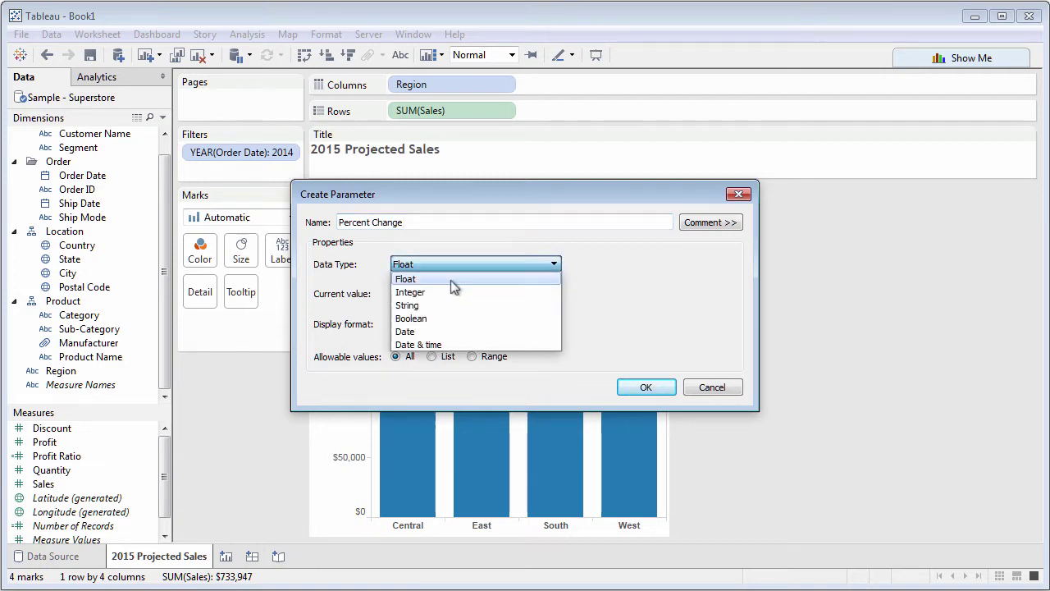
click(420, 282)
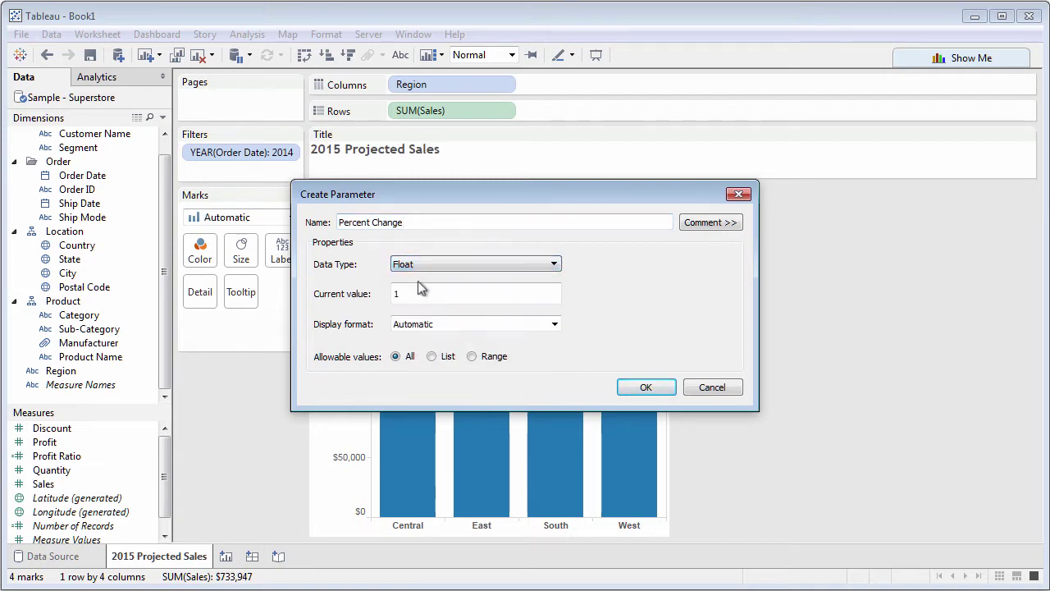
Restrict Percent Change to a range from -0.2 to 0.25 in steps of 0.05
click(473, 356)
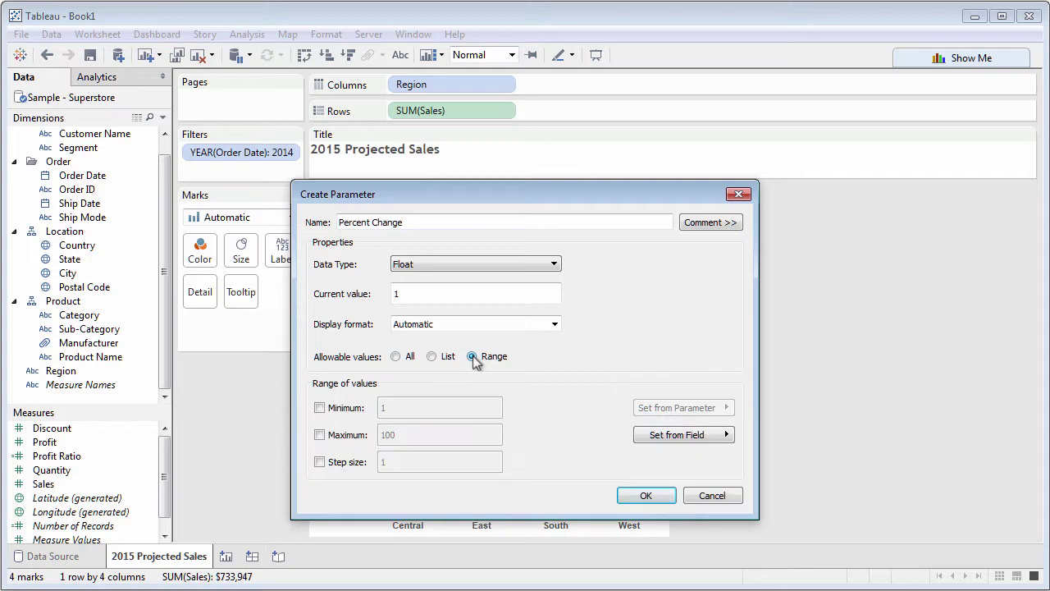
click(319, 409)
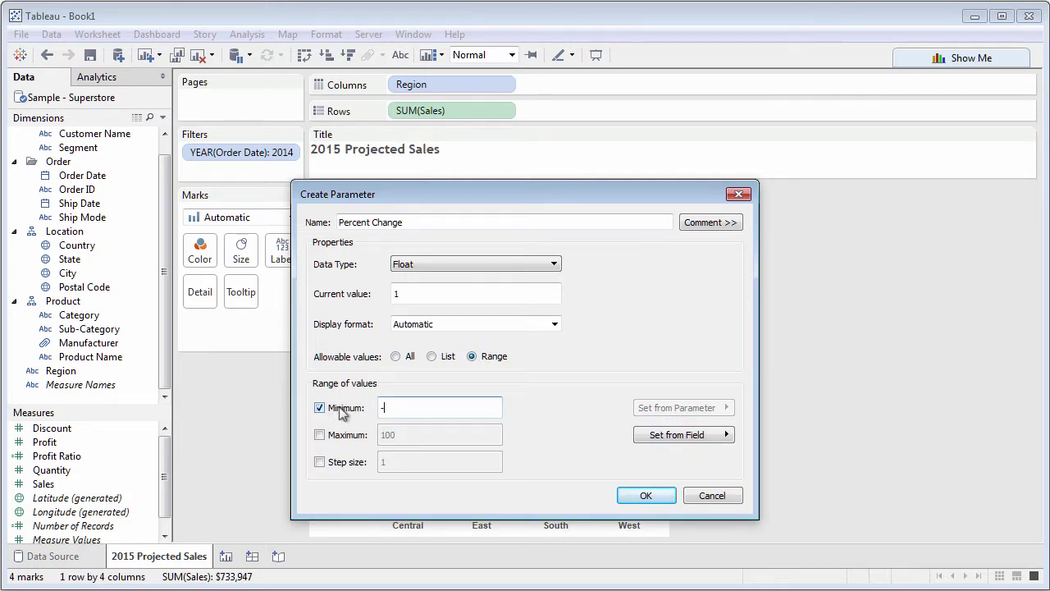
text(-.2)
click(320, 435)
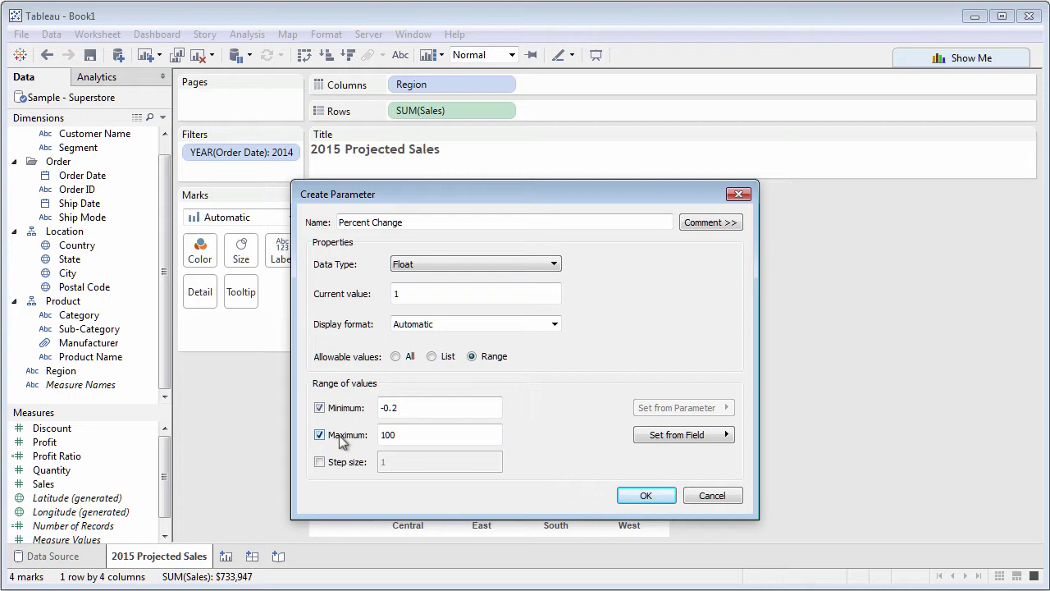
drag(412, 434, 373, 436)
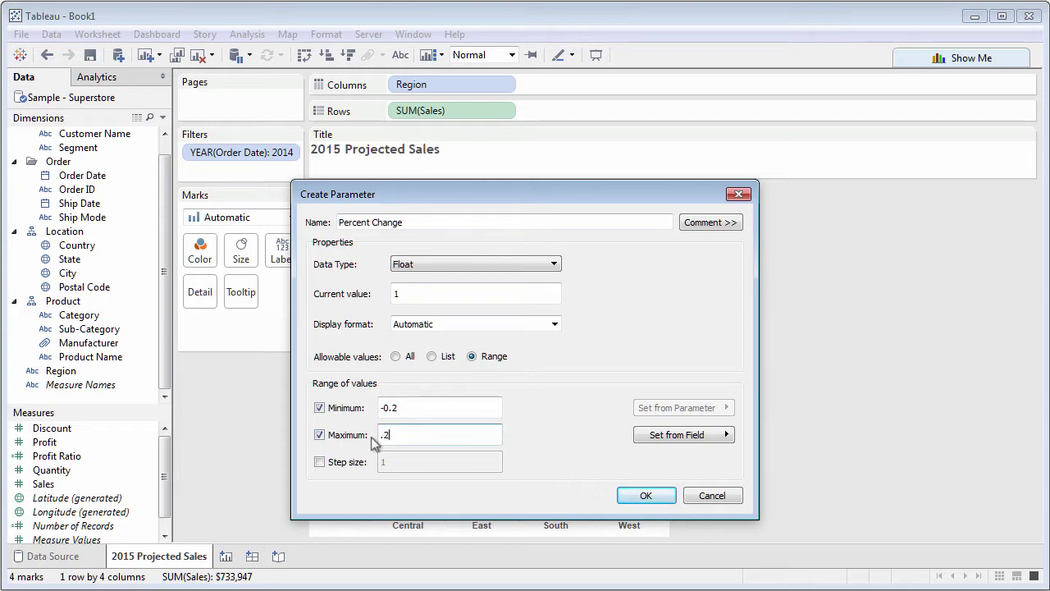
click(332, 464)
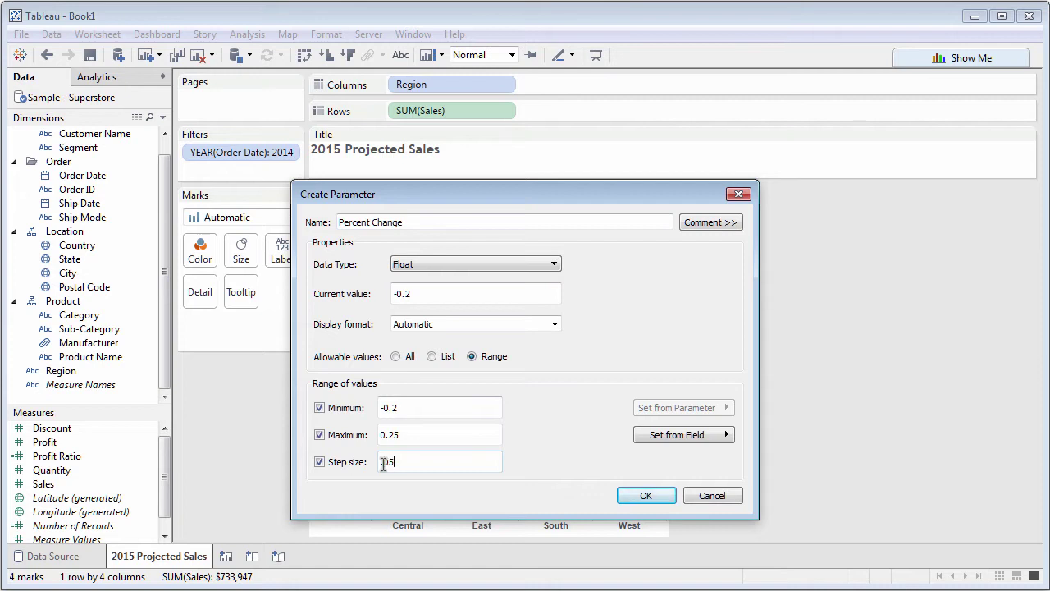
Set the current value to 0.1, format it as a whole percentage, and confirm
drag(422, 296, 382, 296)
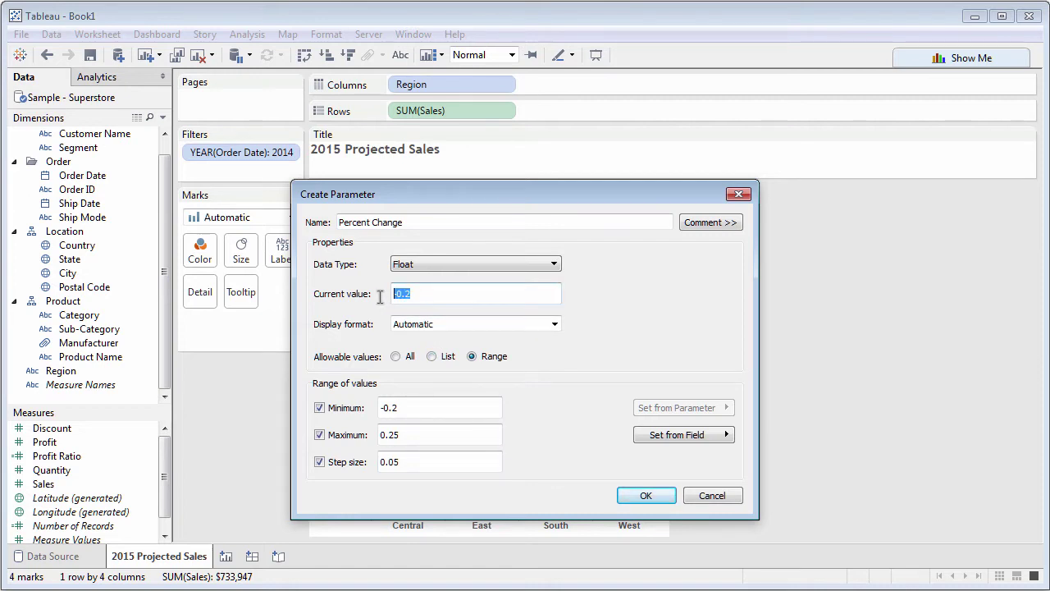
text(.1)
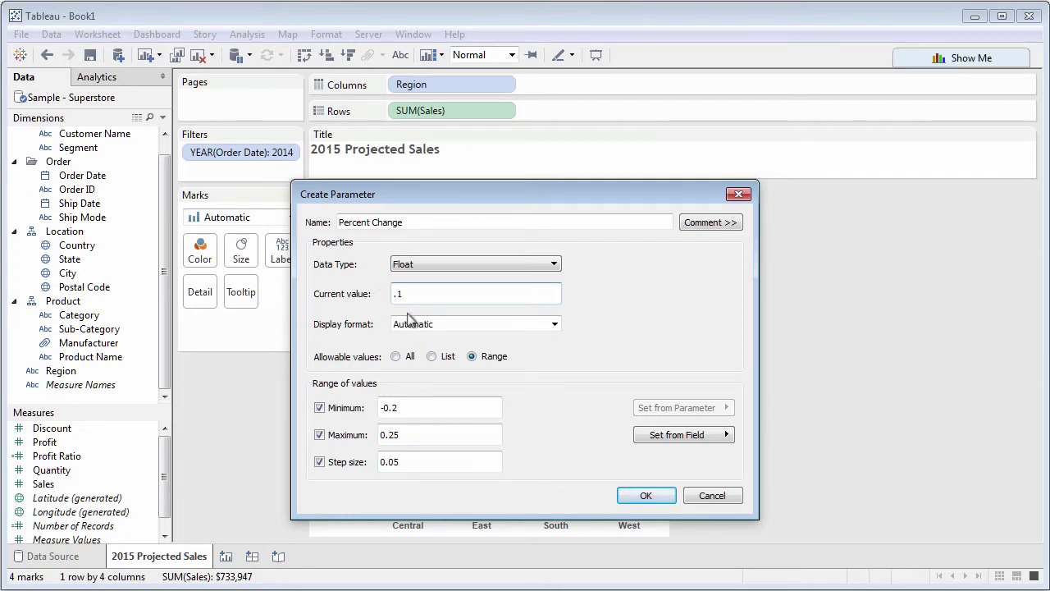
click(419, 324)
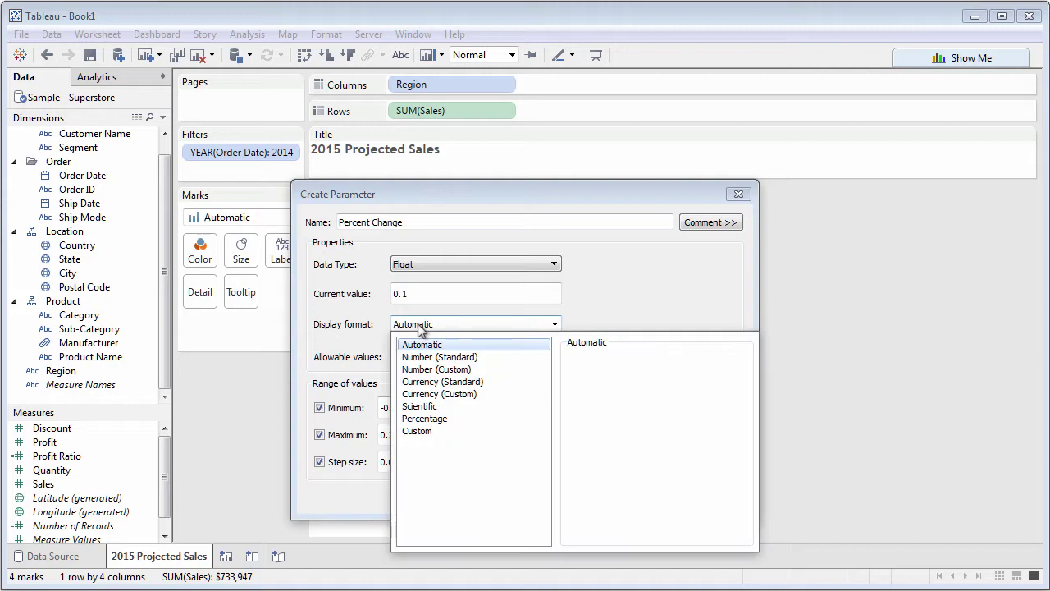
click(433, 420)
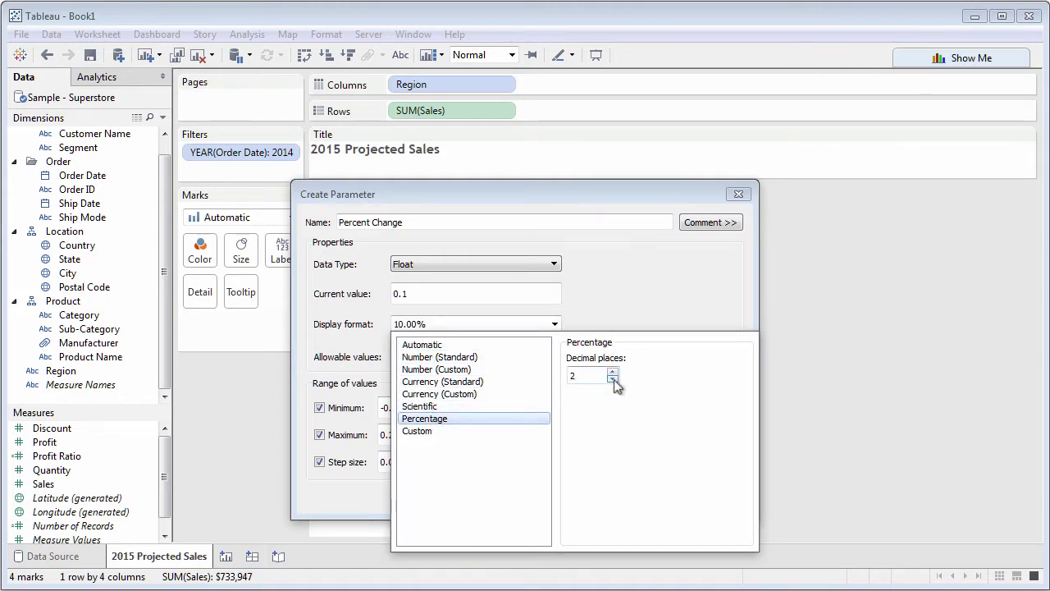
click(619, 308)
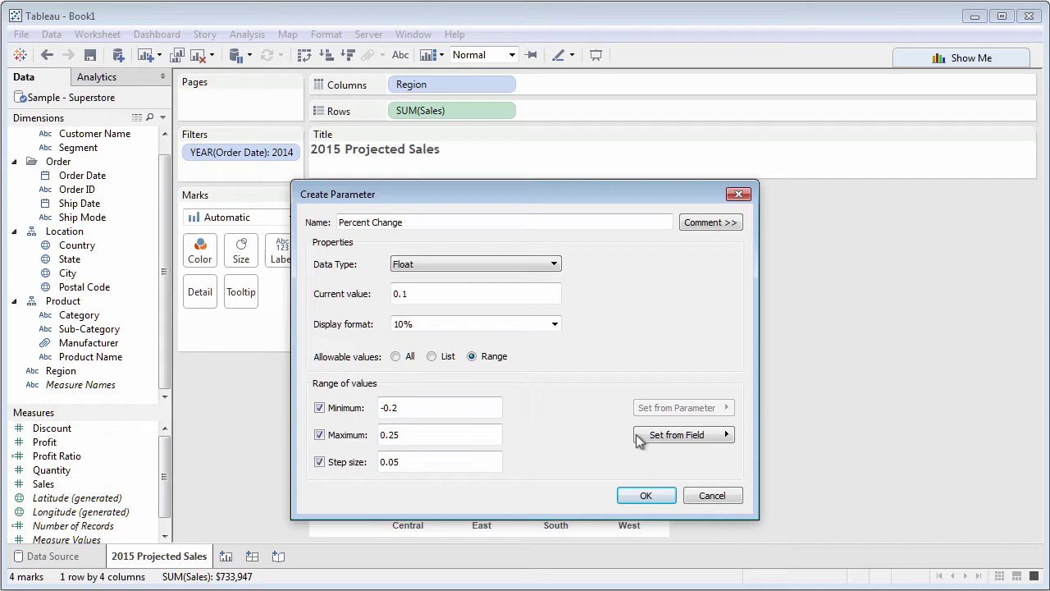
click(645, 495)
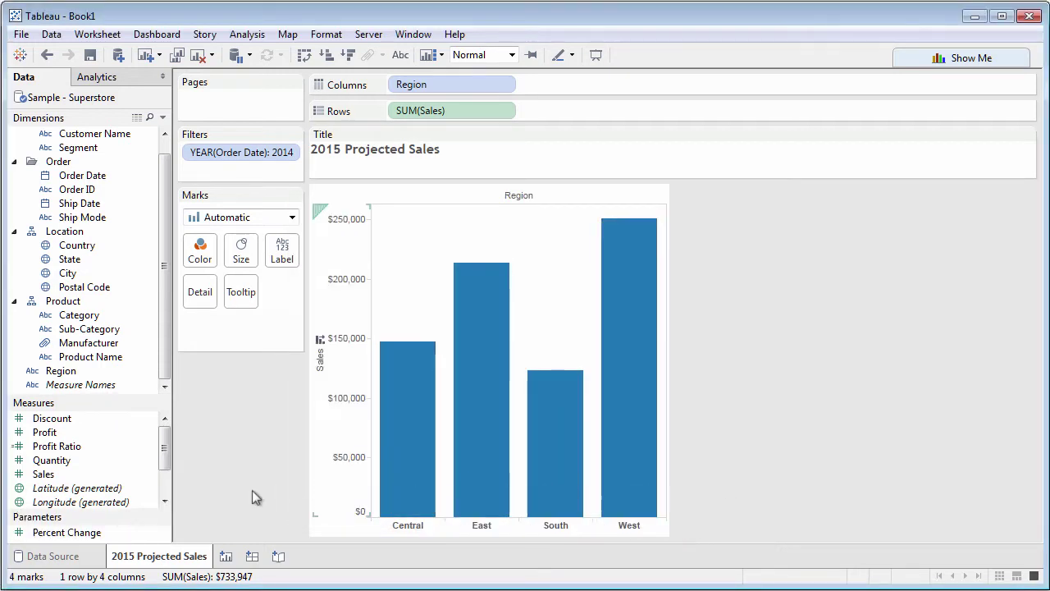
Show the Percent Change parameter control on the worksheet, set at 10%
right_click(119, 539)
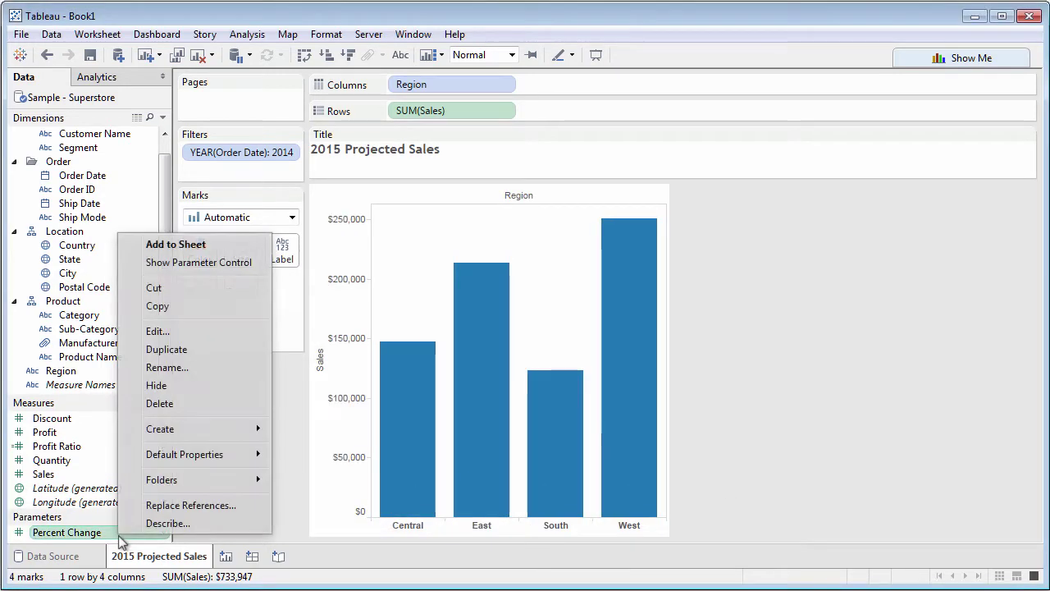
click(207, 263)
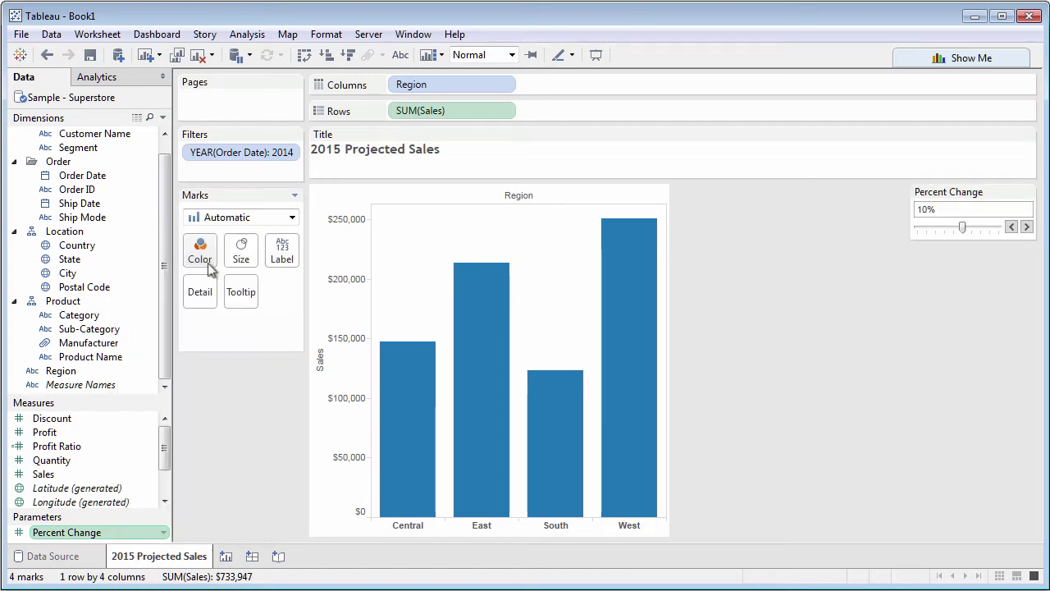
Create calculated field 'Projected Sales' with formula [Sales] + [Sales] * [Percent Change]
right_click(80, 478)
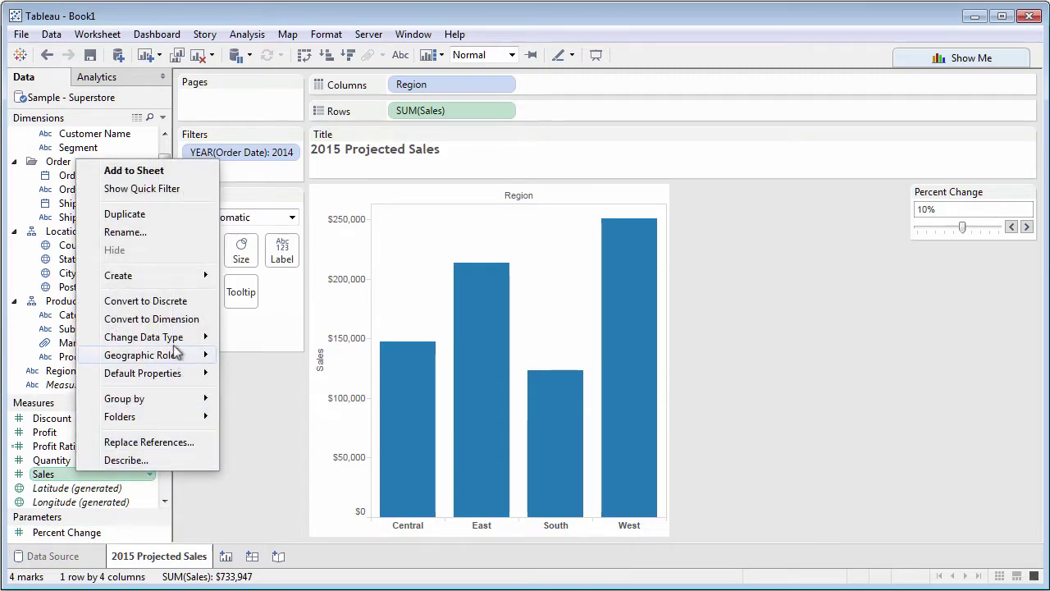
mouse_move(187, 277)
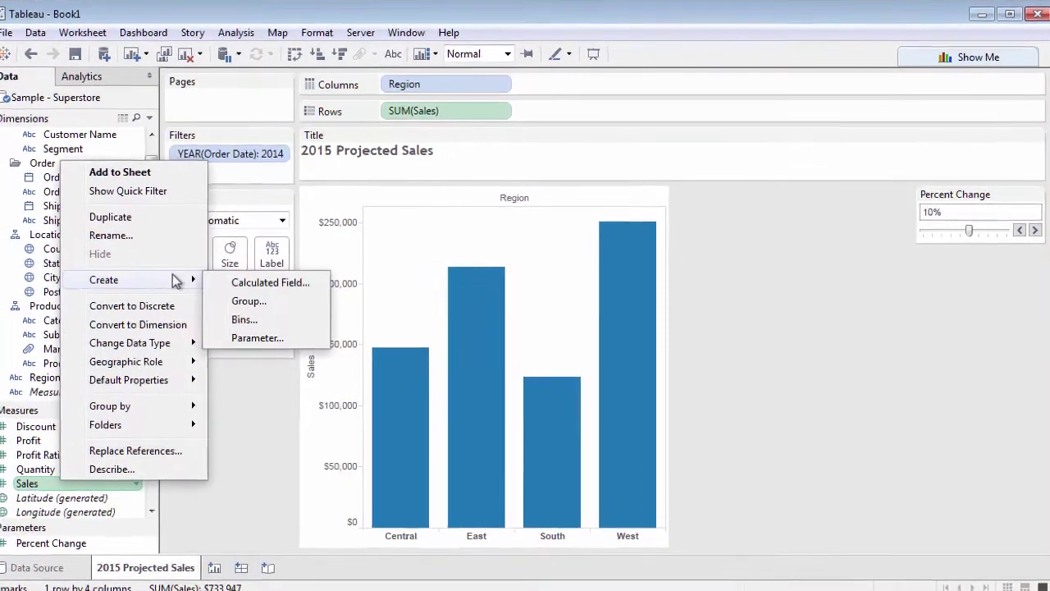
click(256, 282)
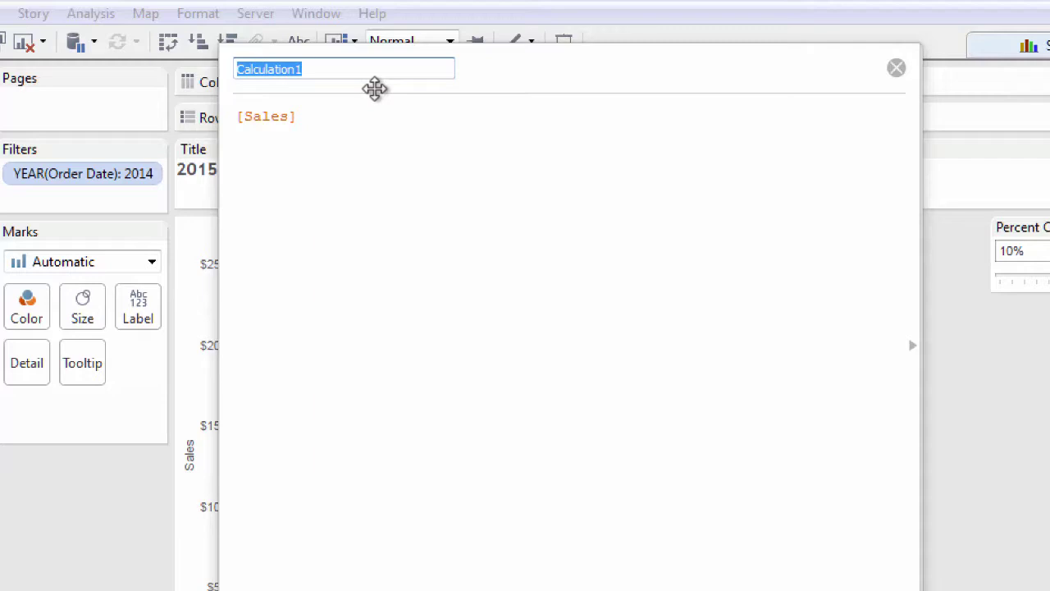
text(Projected Sales)
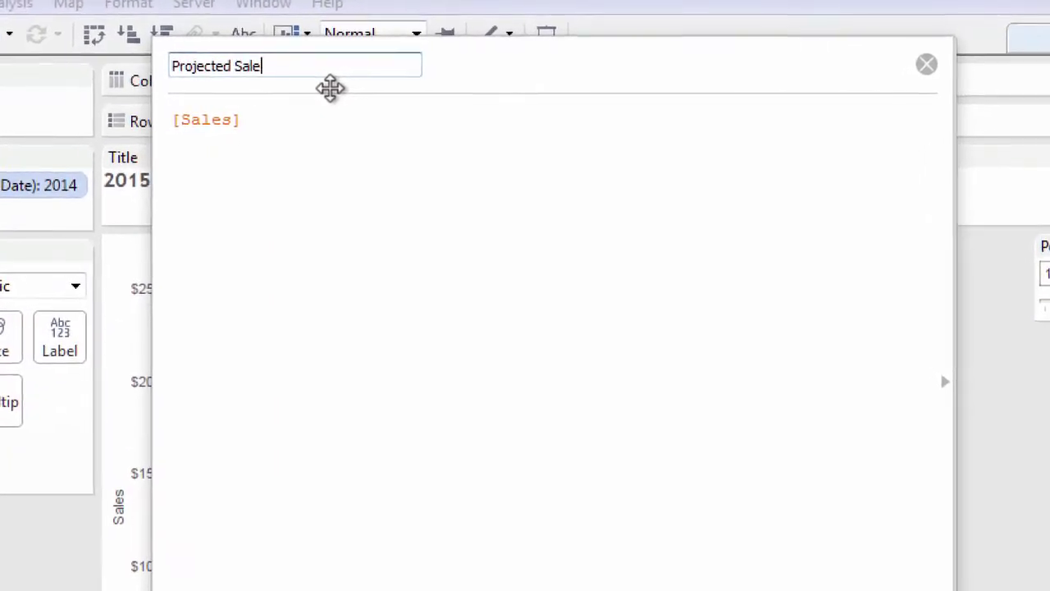
click(314, 115)
text(+ )
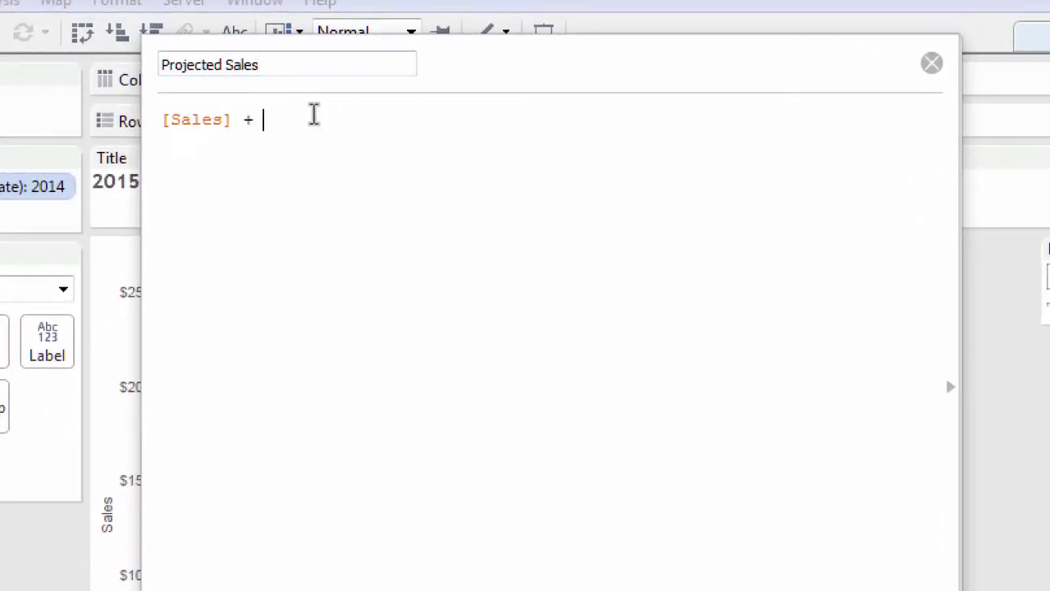
text(Sales * [Per)
key(Return)
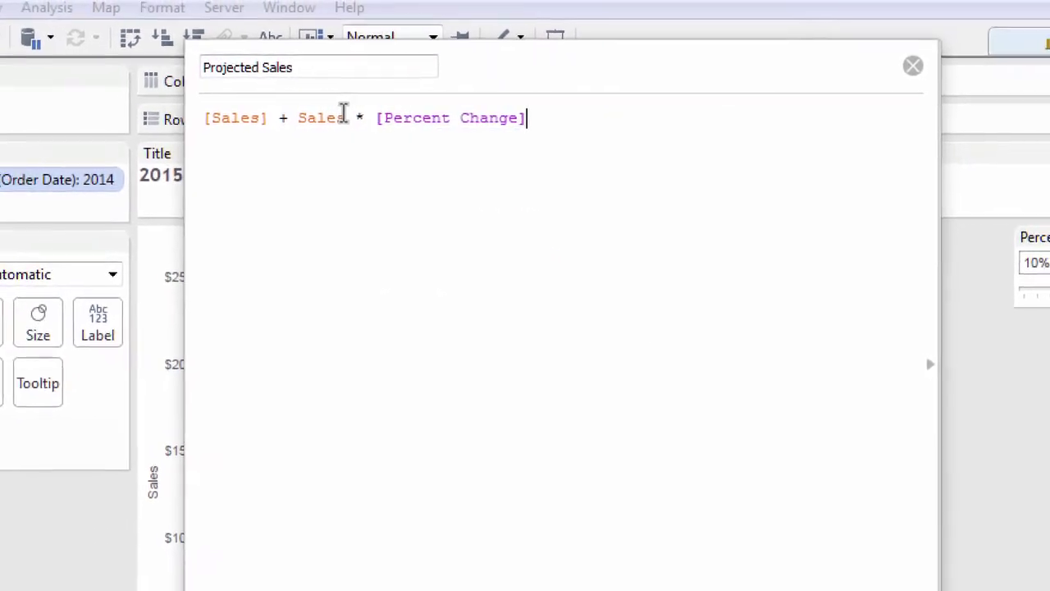
Save Projected Sales, chart it beside Sales coloured by Measure Names, and set Percent Change to 20%
click(829, 549)
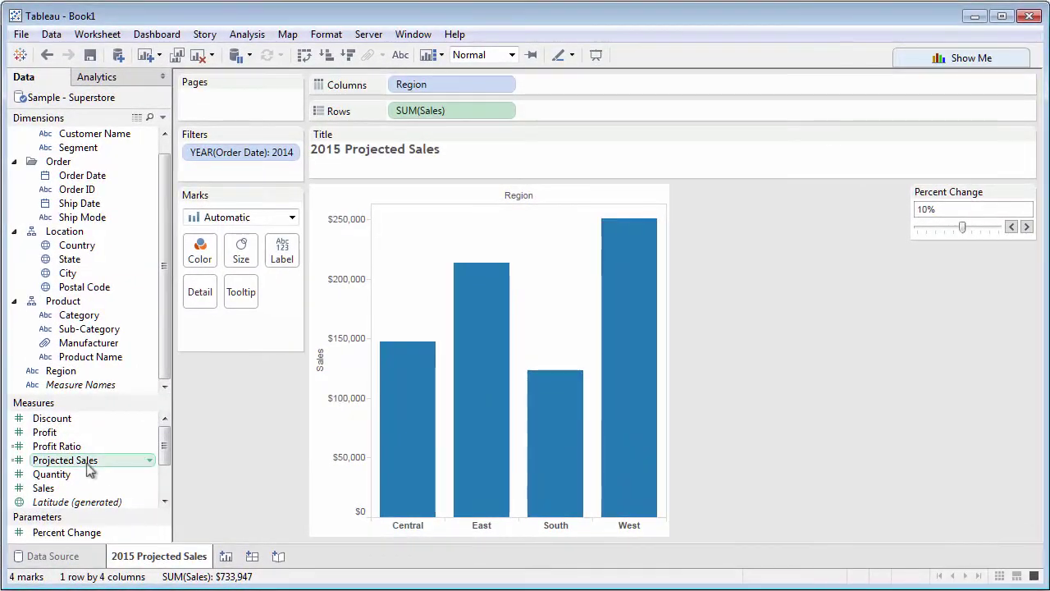
drag(89, 466, 332, 397)
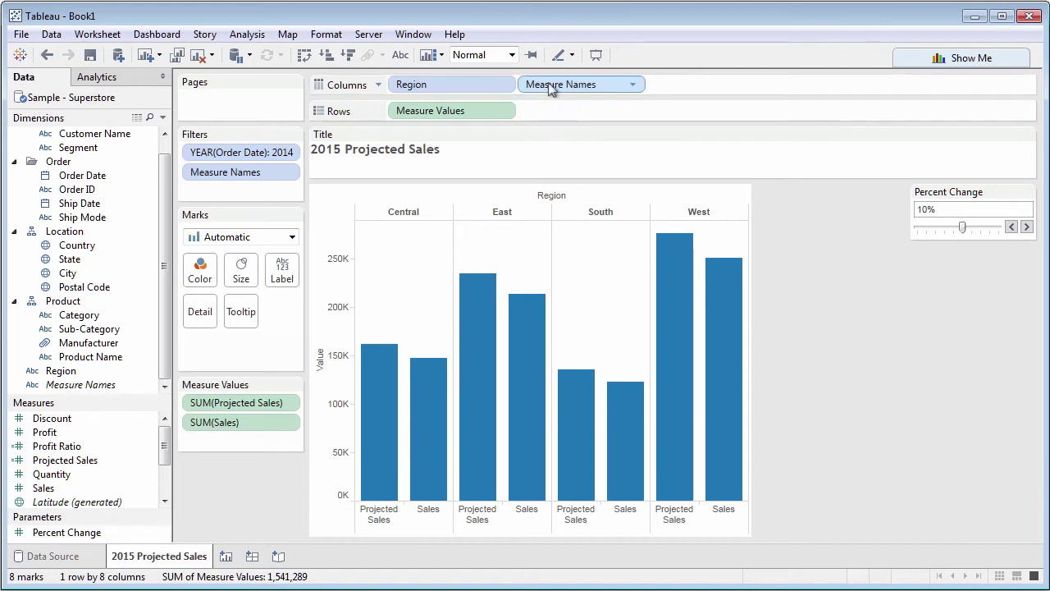
drag(549, 89, 201, 271)
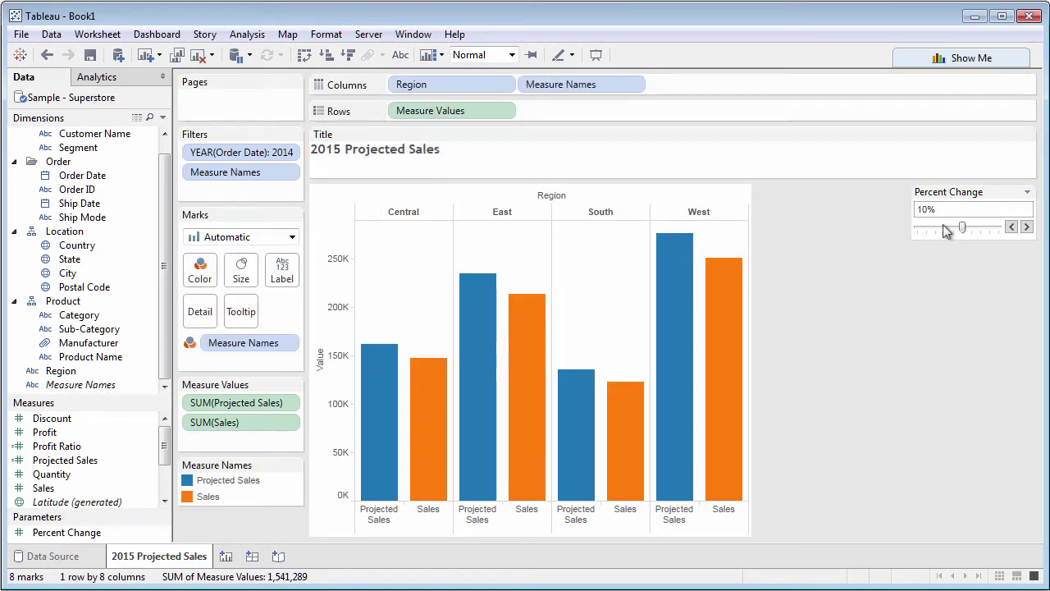
mouse_move(962, 227)
mouse_down()
mouse_move(933, 232)
mouse_move(977, 233)
mouse_up()
click(989, 231)
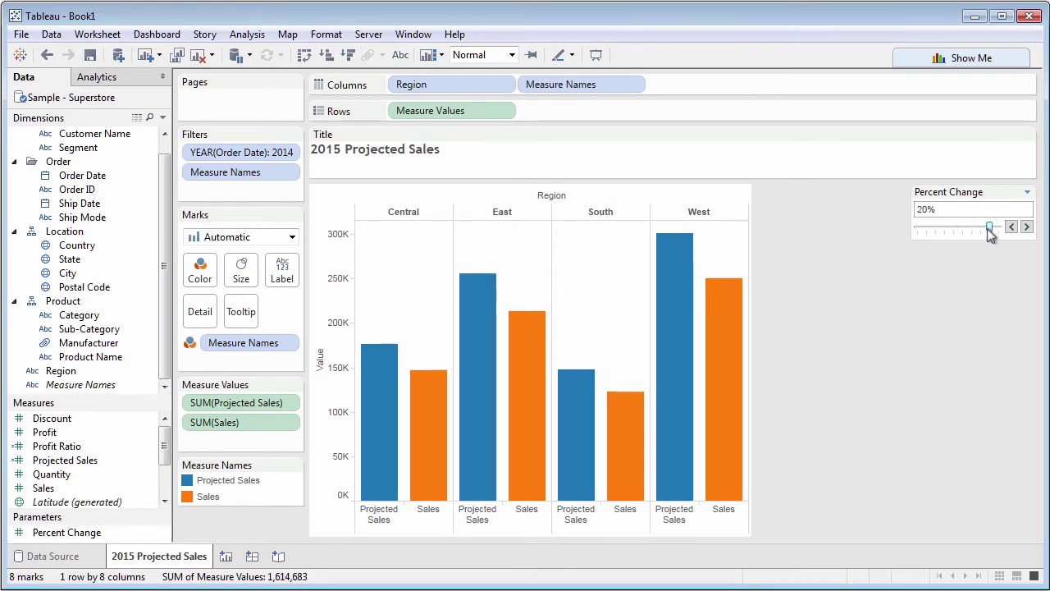
Add a second title line 'Percent Change:' followed by the live Percent Change value
double_click(661, 165)
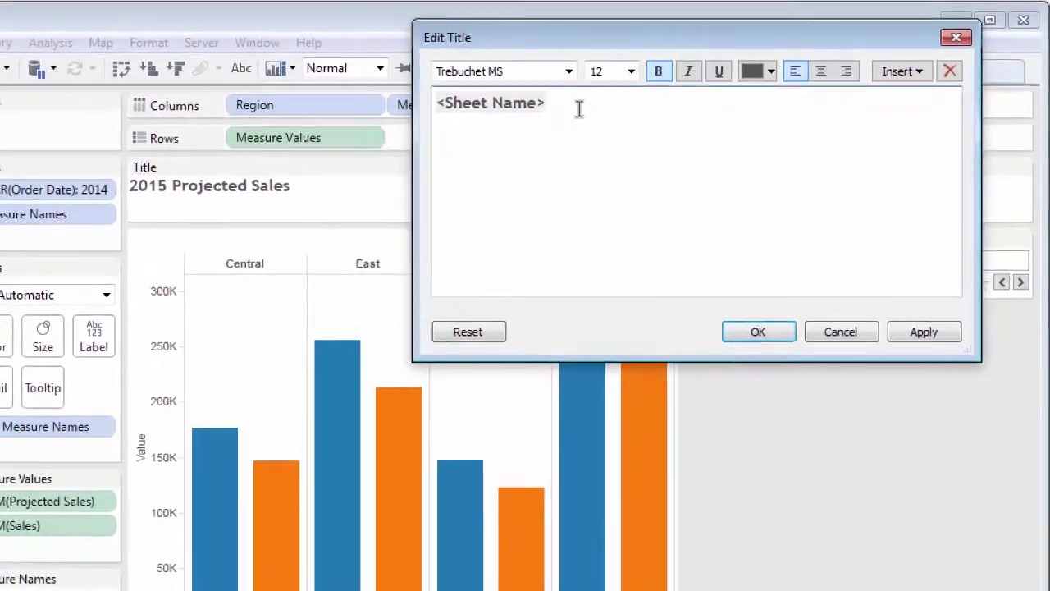
key(Return)
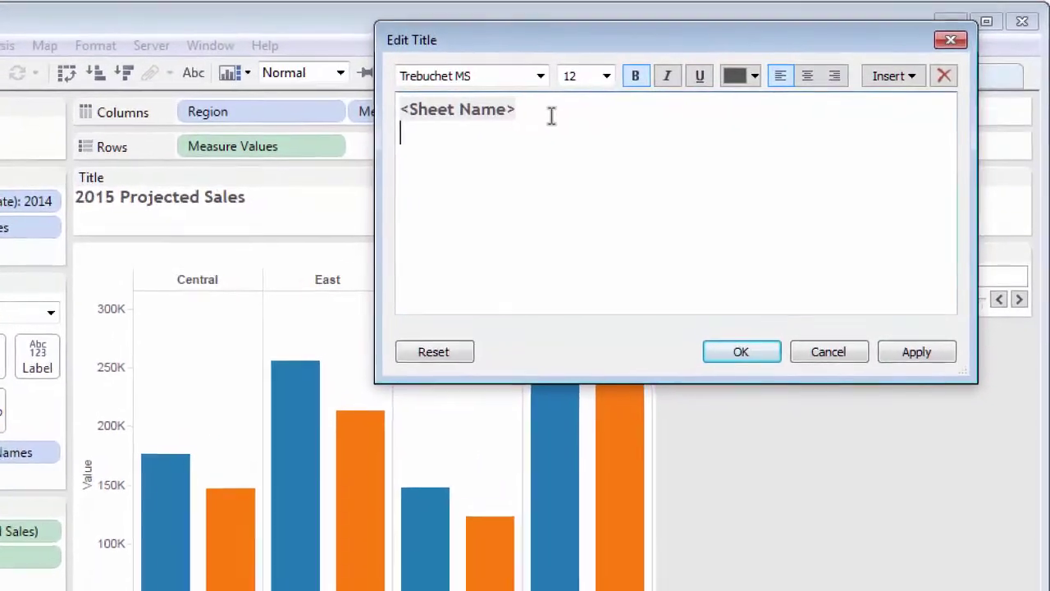
text(Percent Ch)
text(ang)
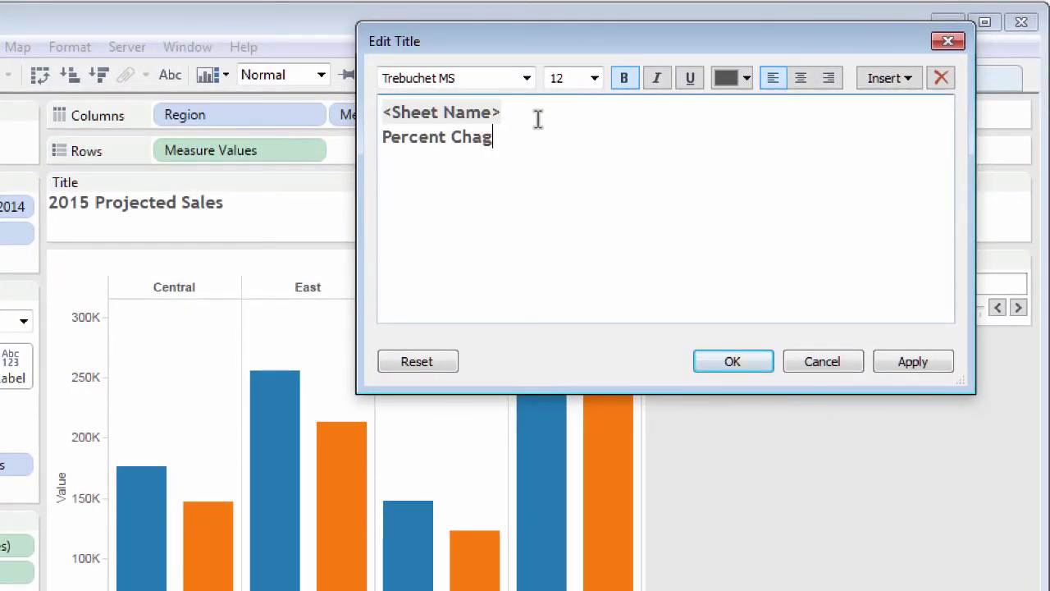
key(BackSpace)
text(nge:)
click(897, 77)
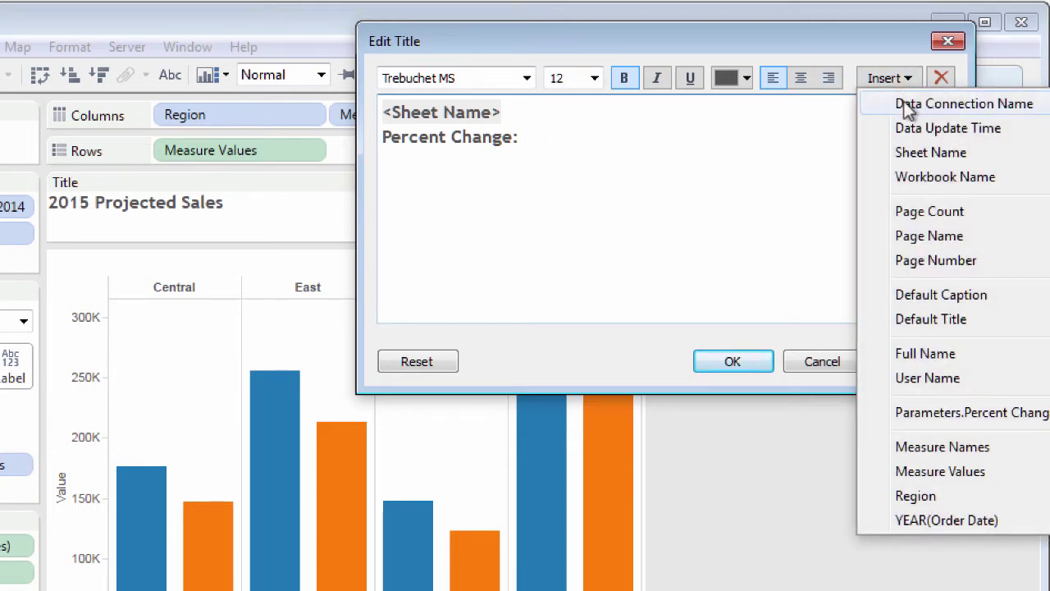
click(938, 417)
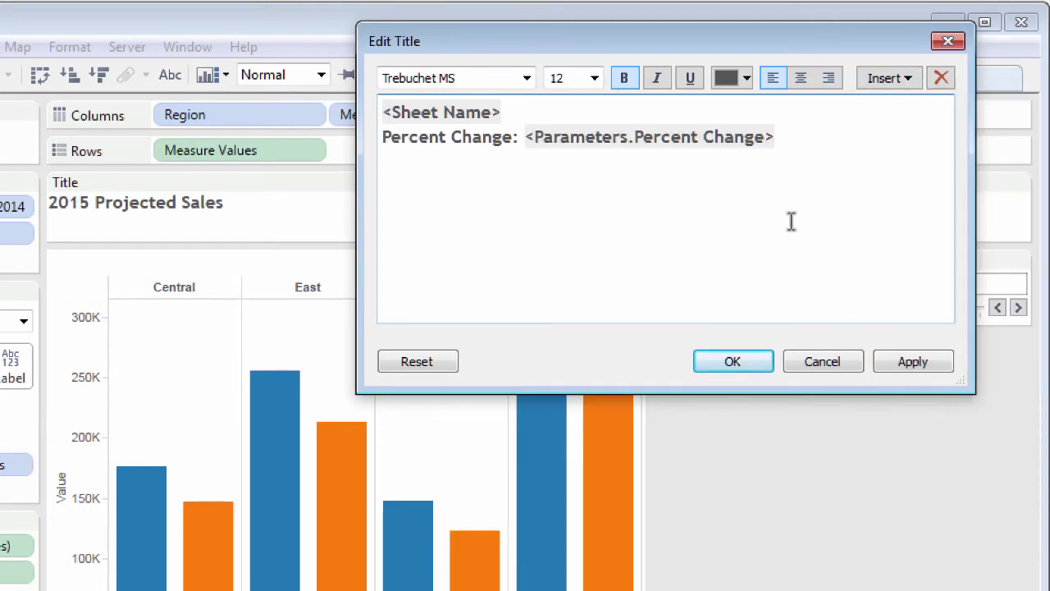
Make the Percent Change title line orange and italic, then lower Percent Change to 0%
drag(786, 145, 344, 141)
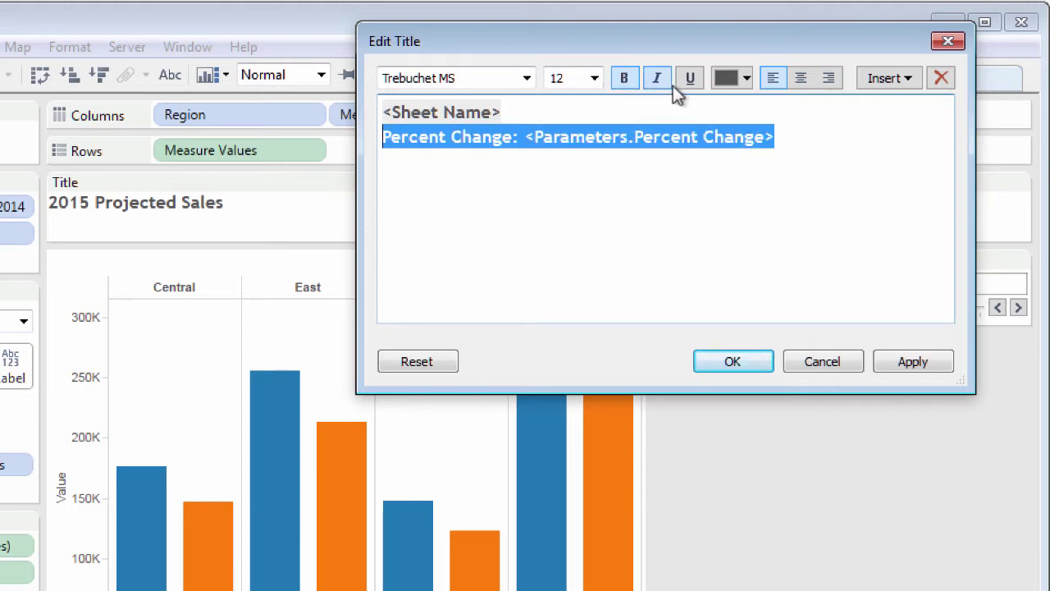
click(727, 82)
click(815, 131)
click(656, 82)
click(731, 362)
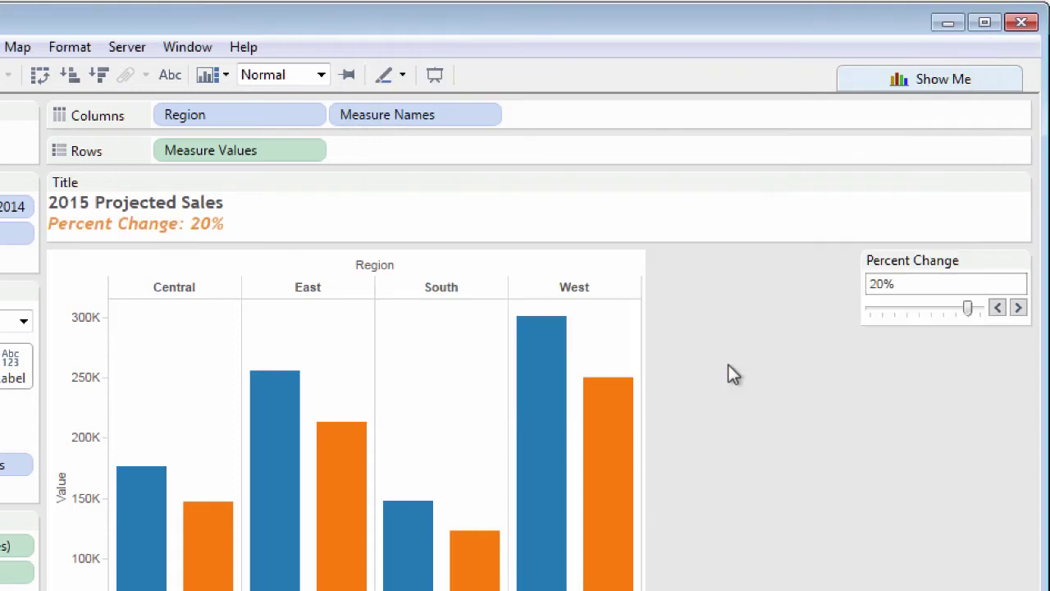
click(944, 311)
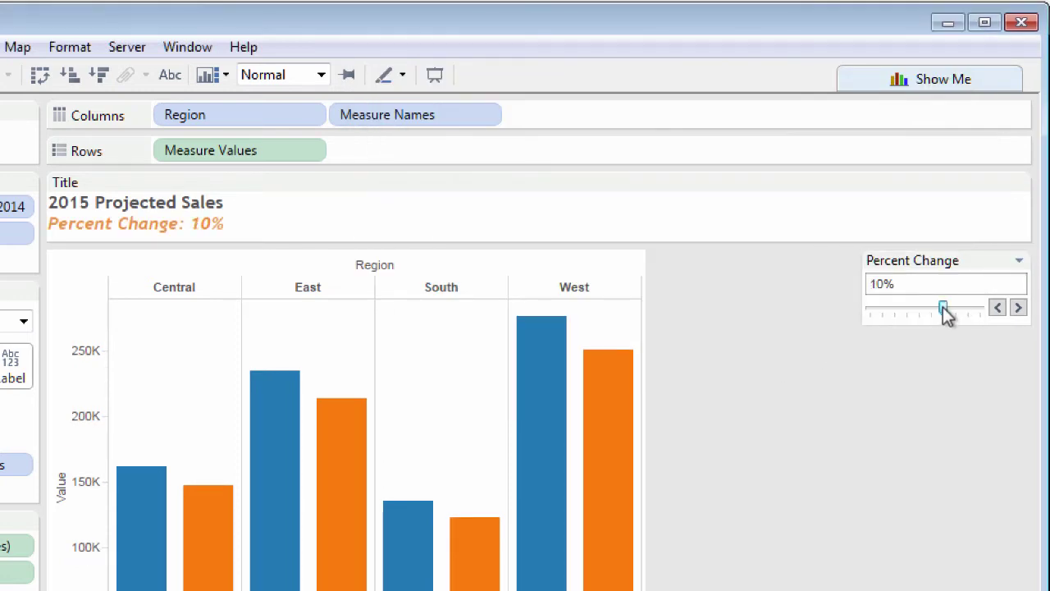
click(923, 307)
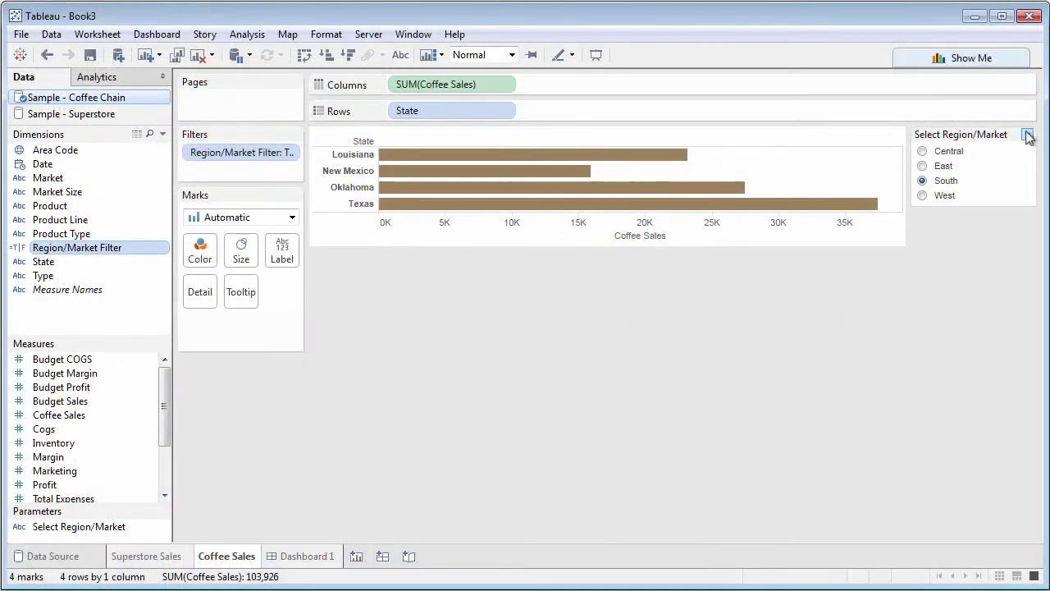
Display the region parameter as a Compact List dropdown
click(1028, 135)
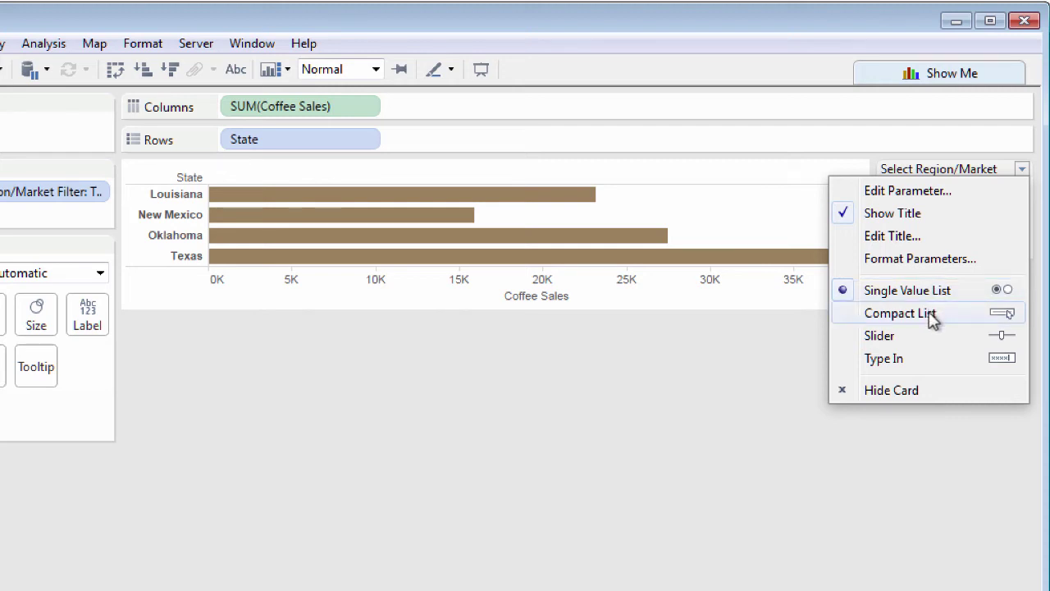
click(933, 320)
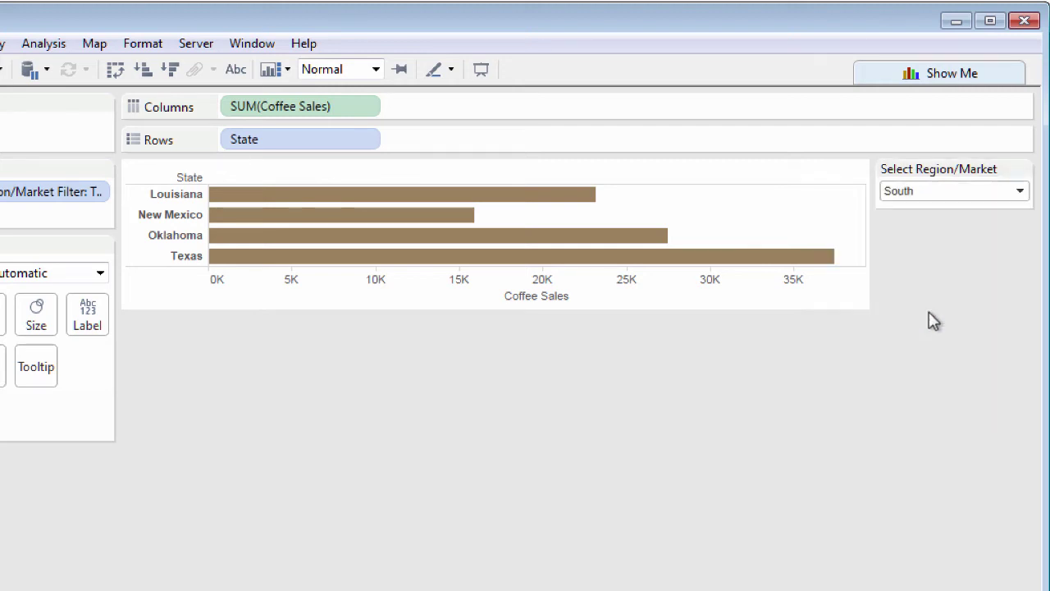
click(1021, 193)
click(1021, 194)
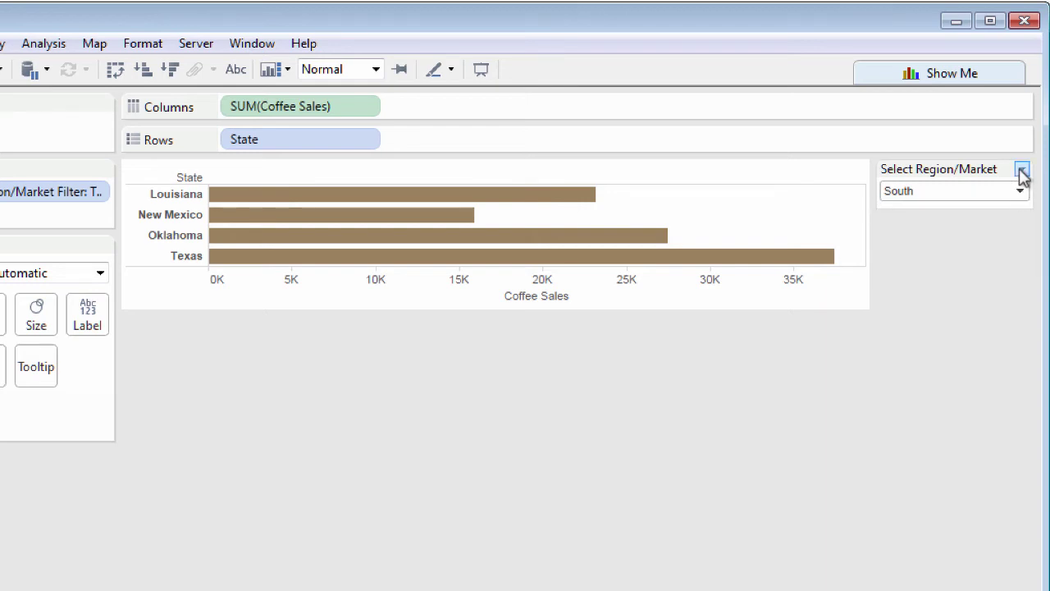
Retitle the region parameter control 'Choose Desired Region'
click(1021, 169)
click(917, 236)
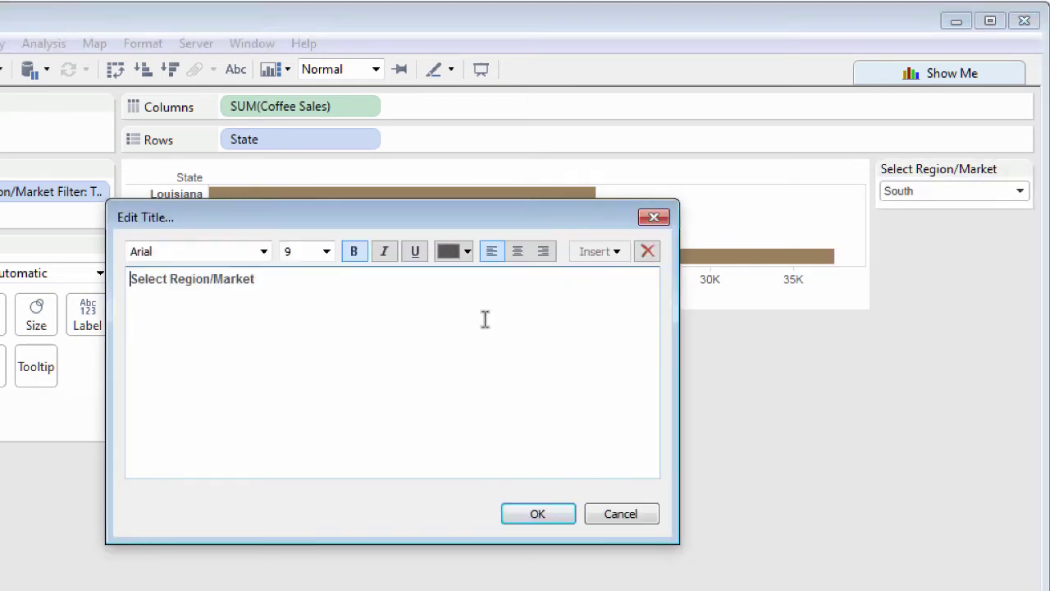
drag(259, 279, 97, 283)
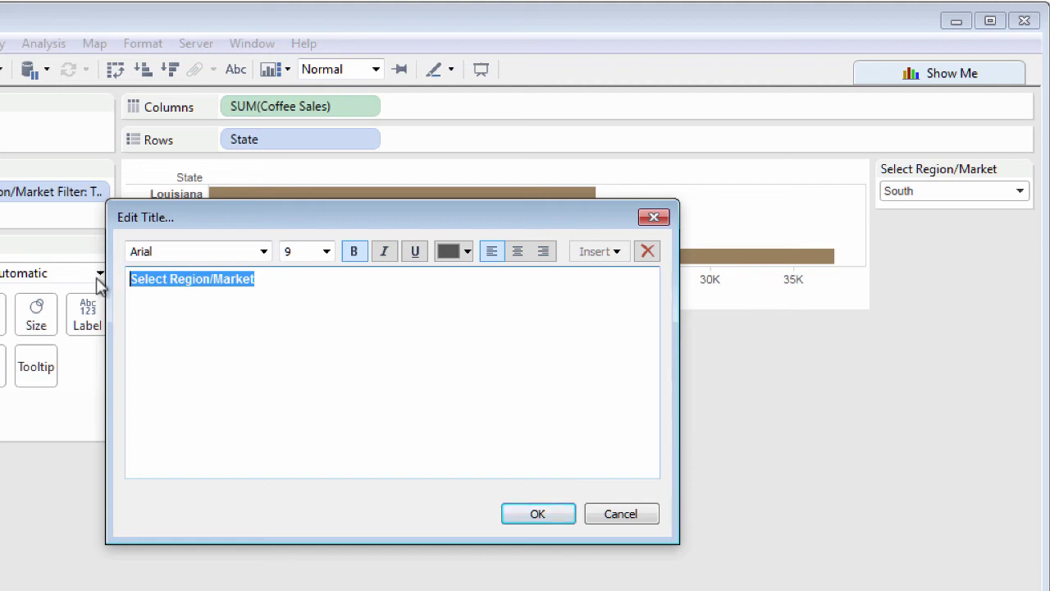
text(Choose Desired Region)
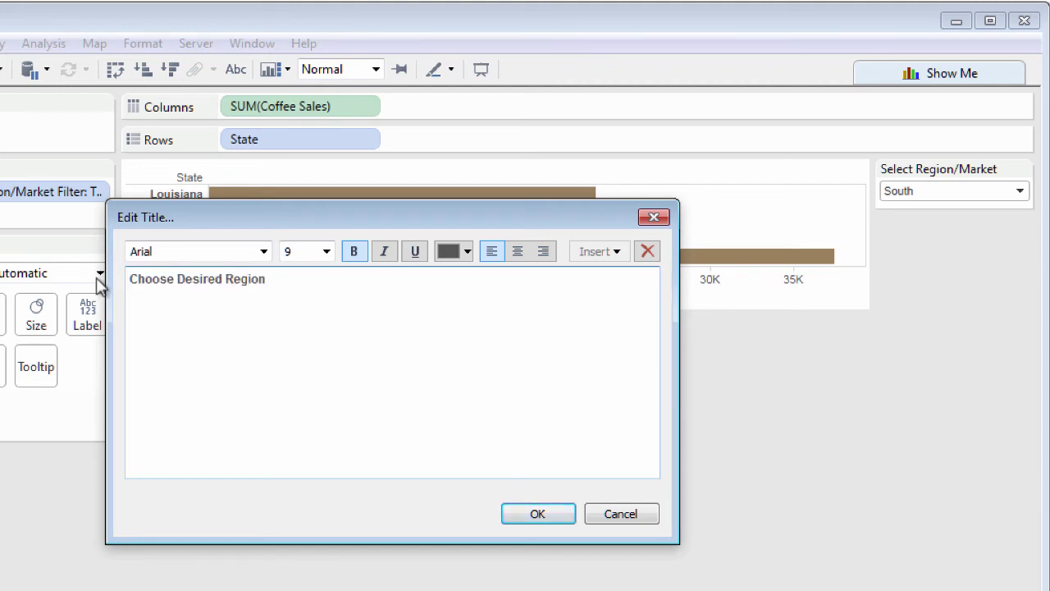
click(519, 517)
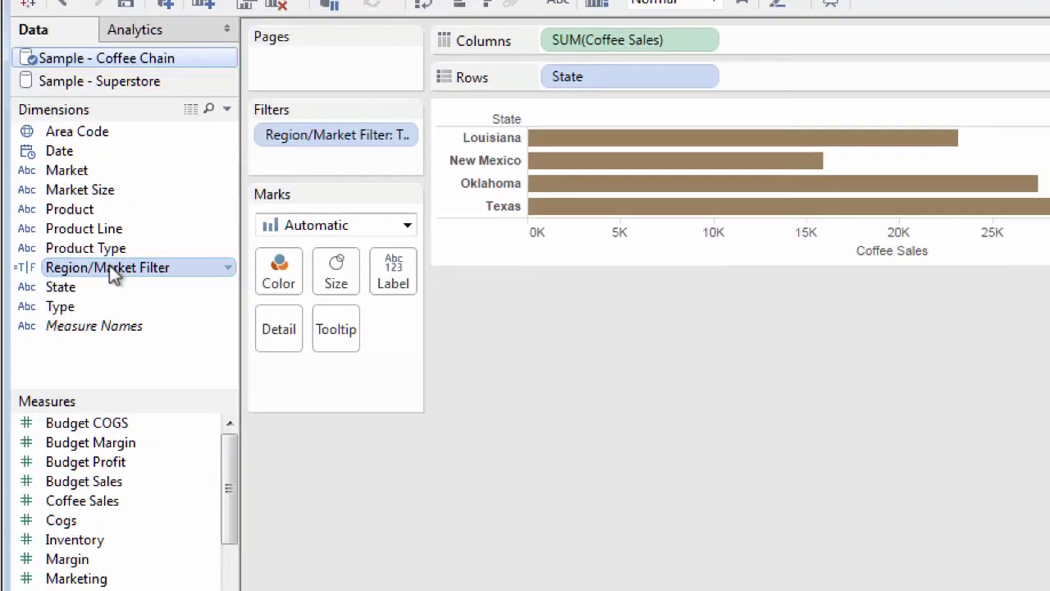
Review the Region/Market Filter formula without changes, then switch to Dashboard 1
right_click(77, 247)
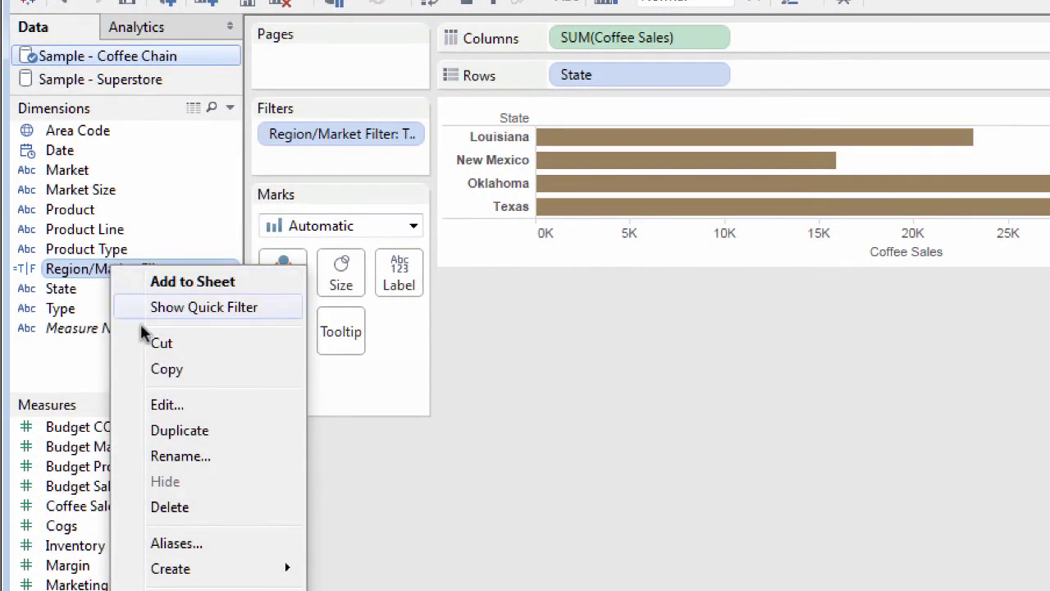
click(164, 404)
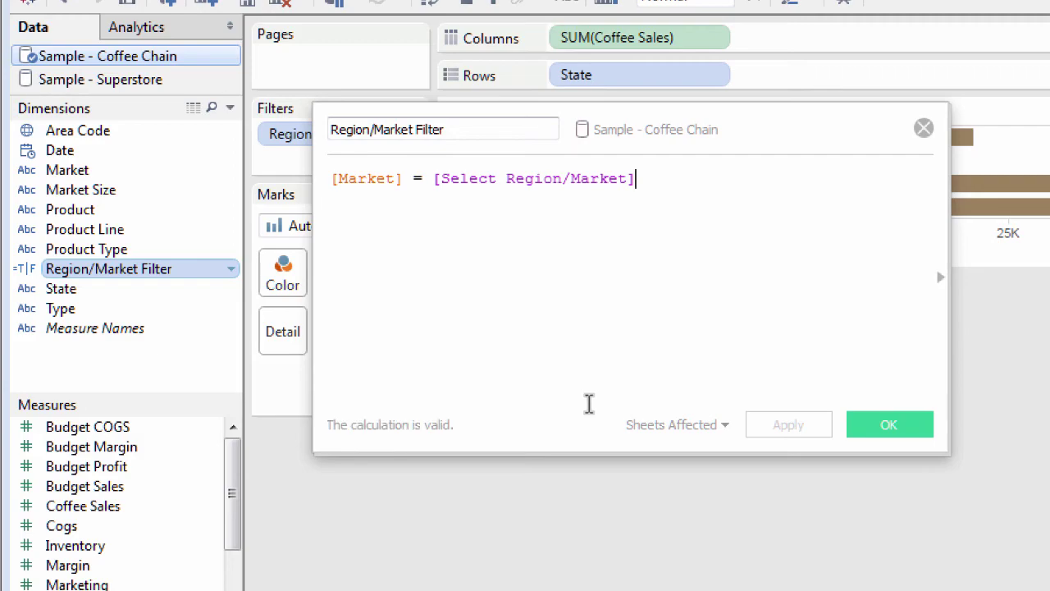
click(906, 428)
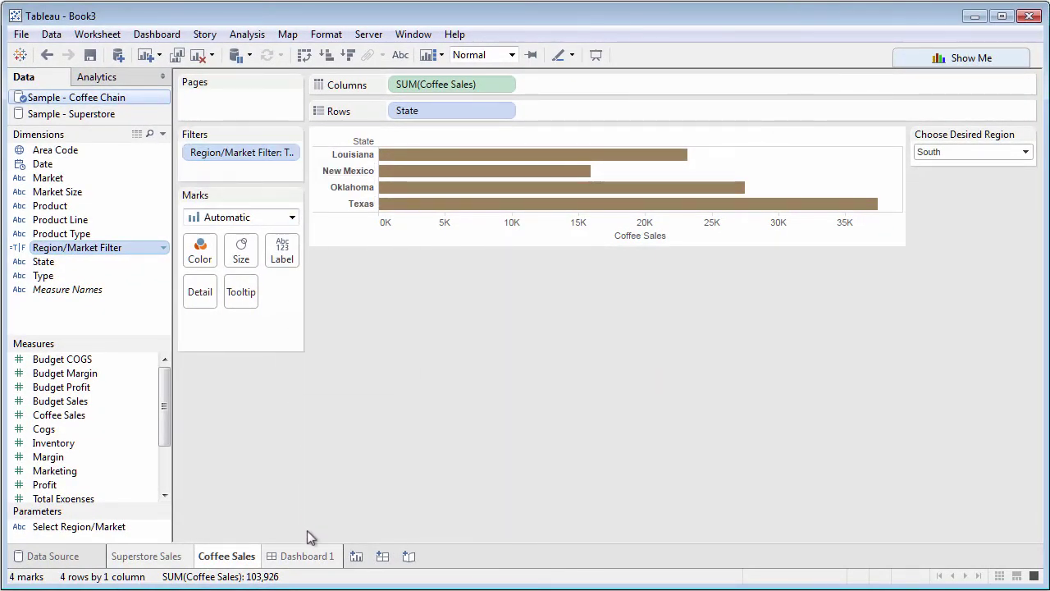
click(308, 556)
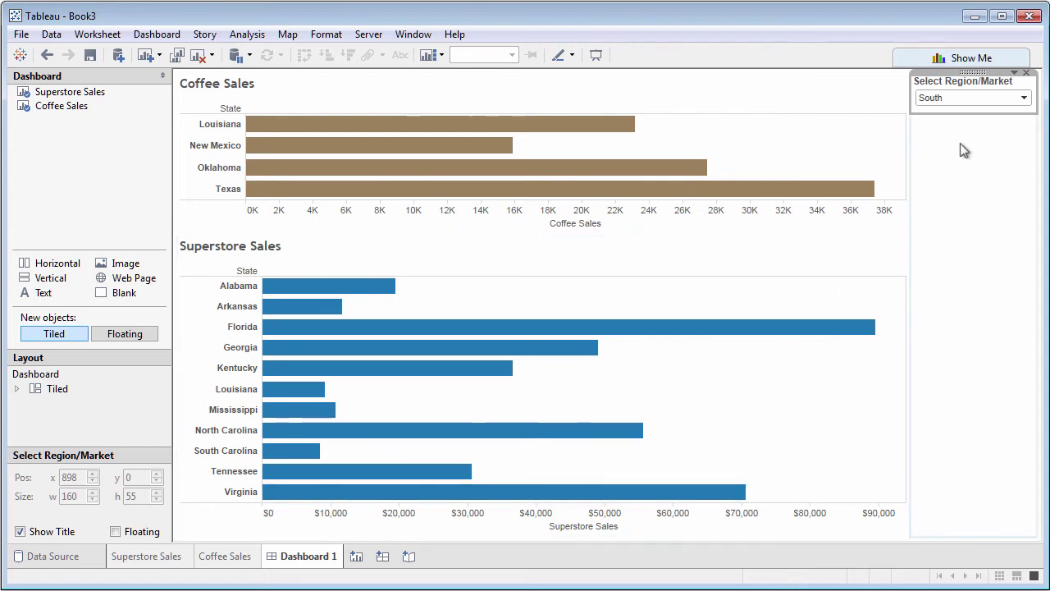
click(1025, 98)
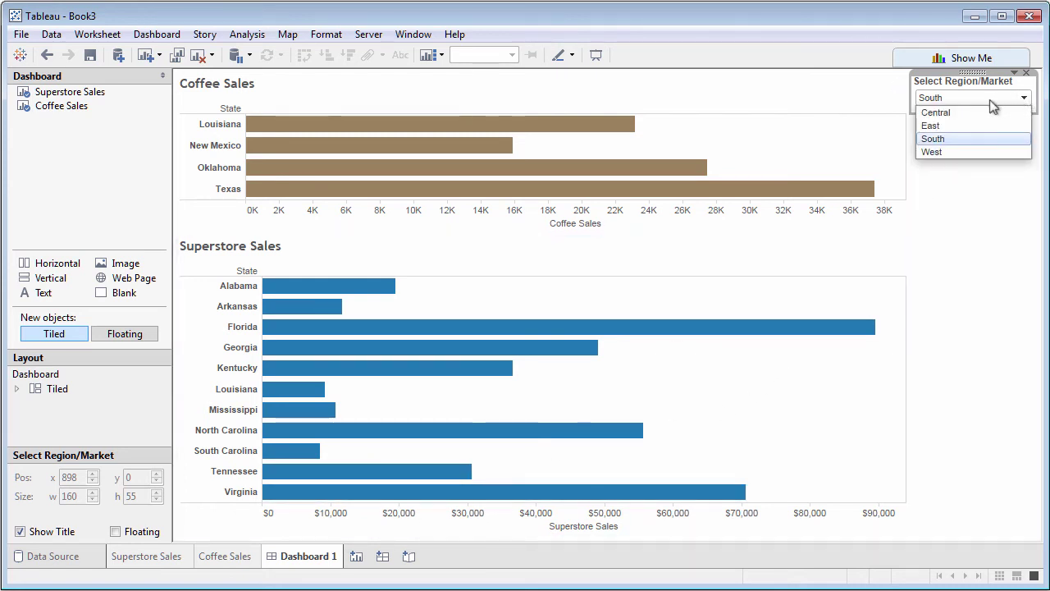
click(955, 110)
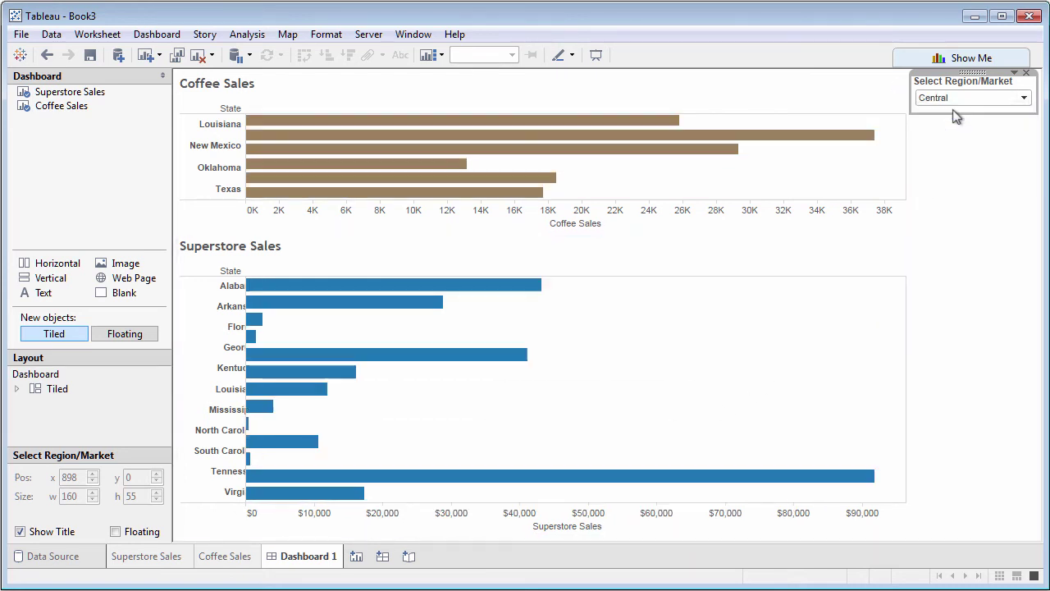
click(1026, 99)
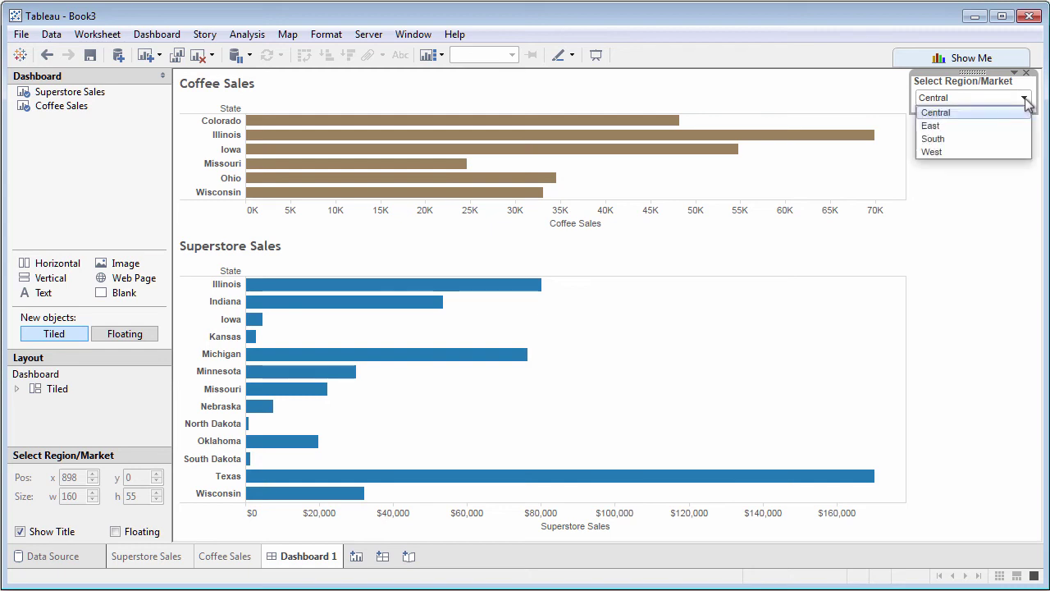
click(972, 140)
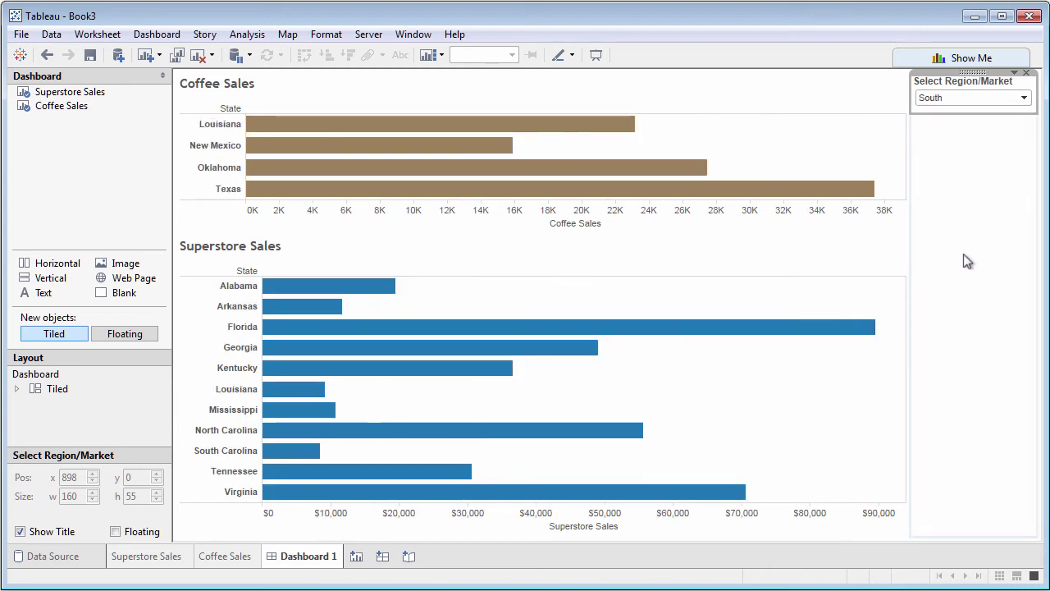